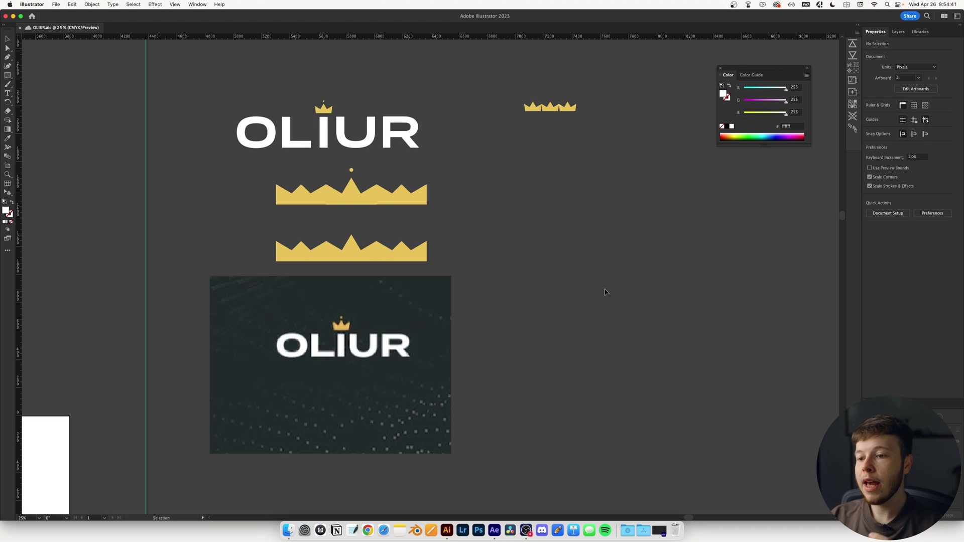
Move the placed OLIUR mockup image down and to the right, below the two gold crowns
click(390, 352)
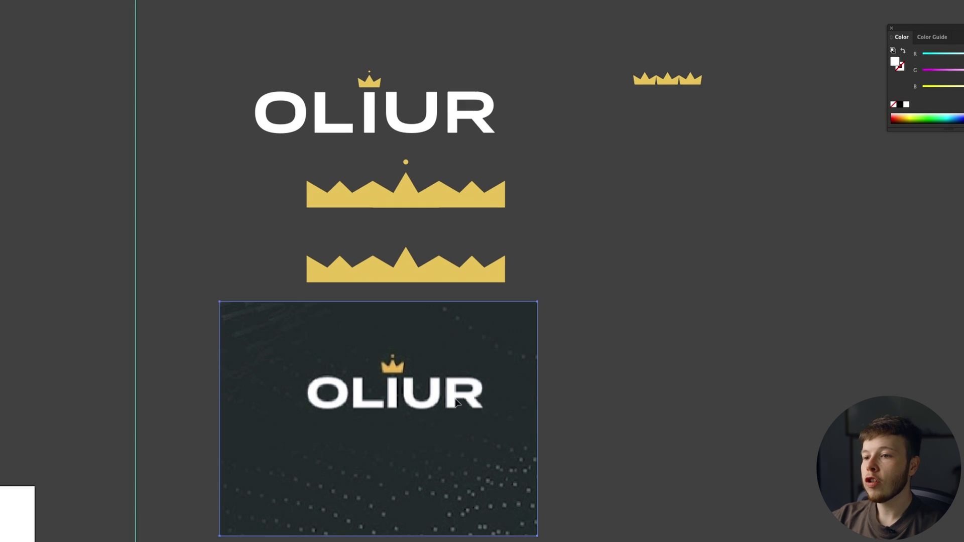
drag(457, 401, 487, 421)
scroll(450, 157, up, 1)
scroll(450, 157, left, 1)
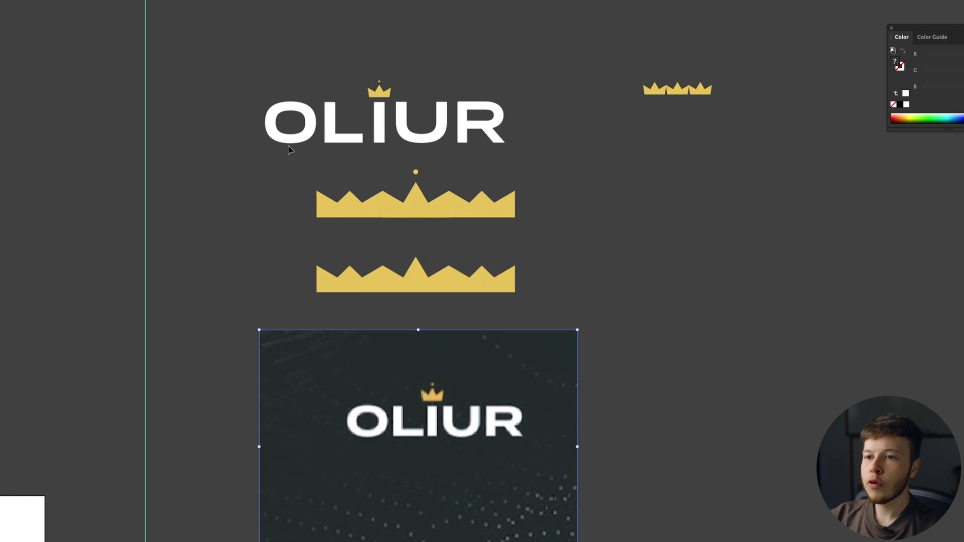
Select the OLIUR text, then deselect everything and scroll the canvas up
click(577, 147)
click(646, 179)
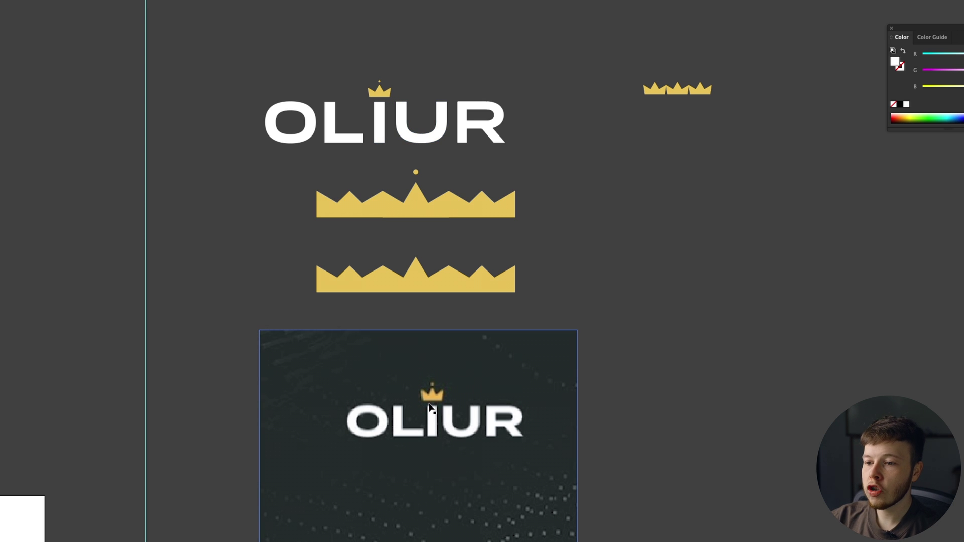
scroll(374, 81, up, 3)
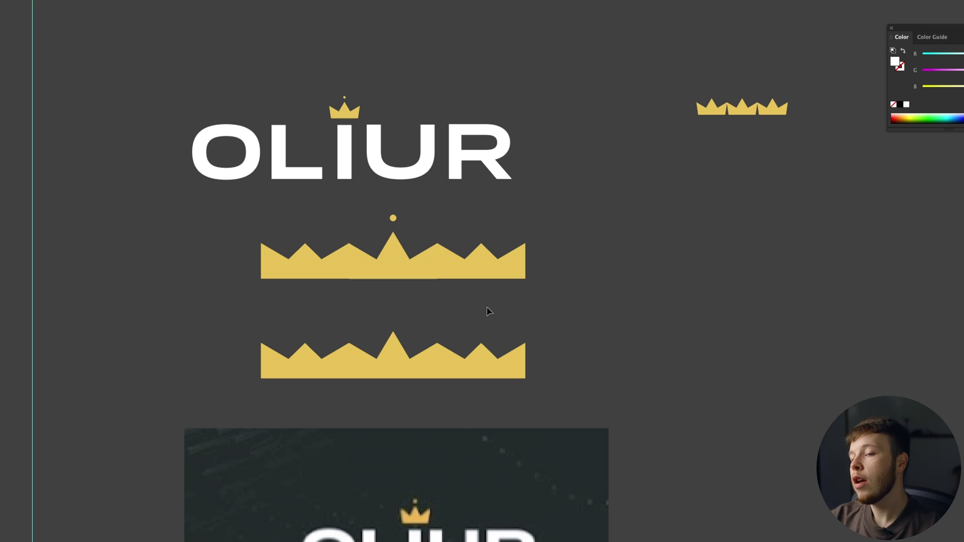
scroll(399, 170, up, 1)
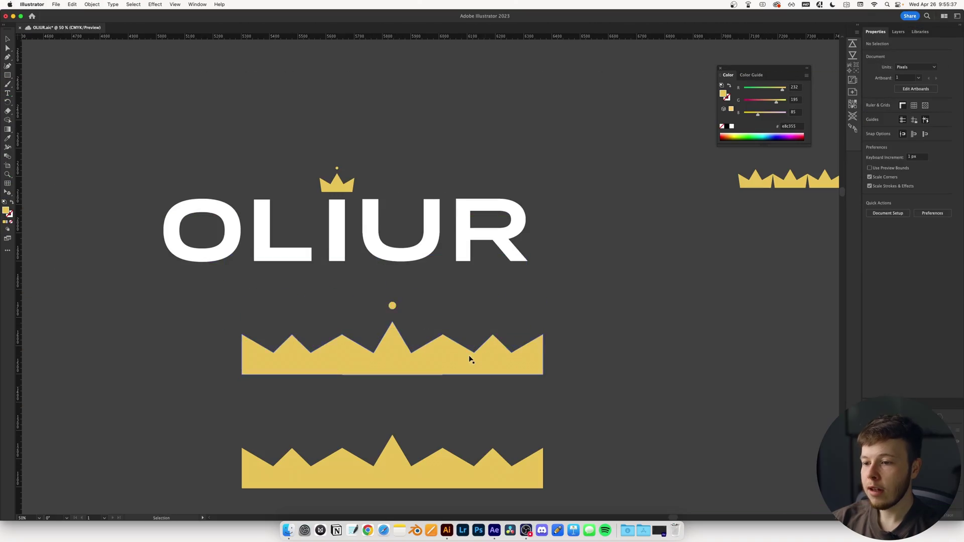
scroll(467, 356, down, 3)
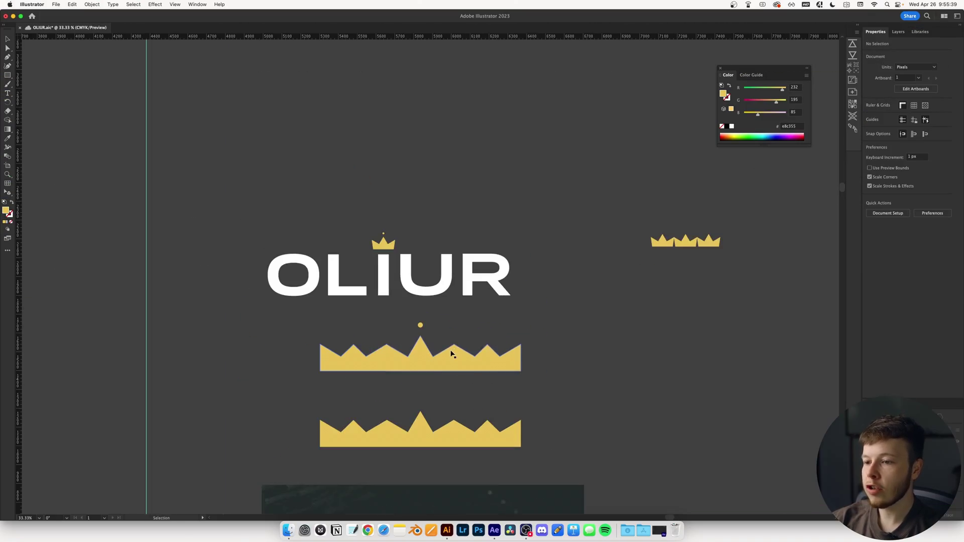
scroll(452, 350, up, 3)
scroll(432, 300, down, 1)
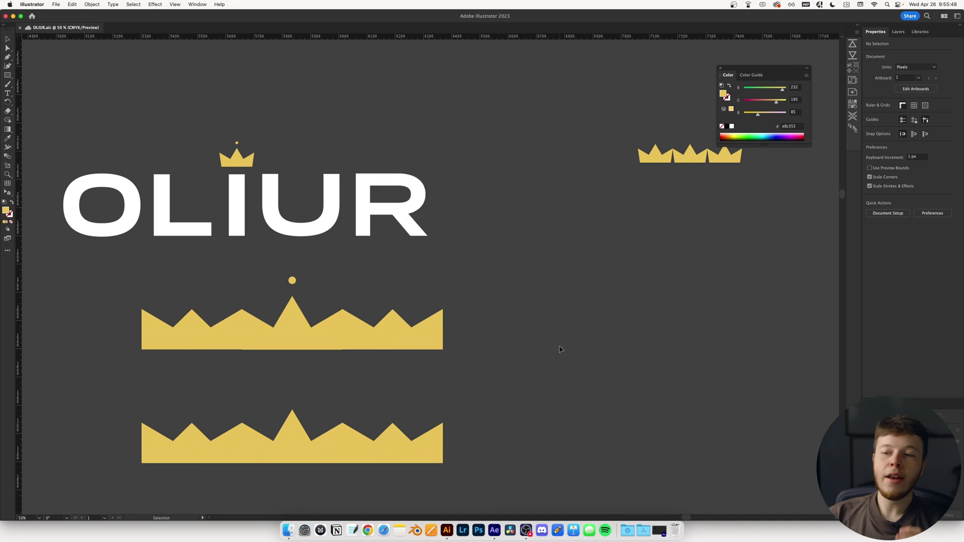
key(super+Tab)
key(super+Tab)
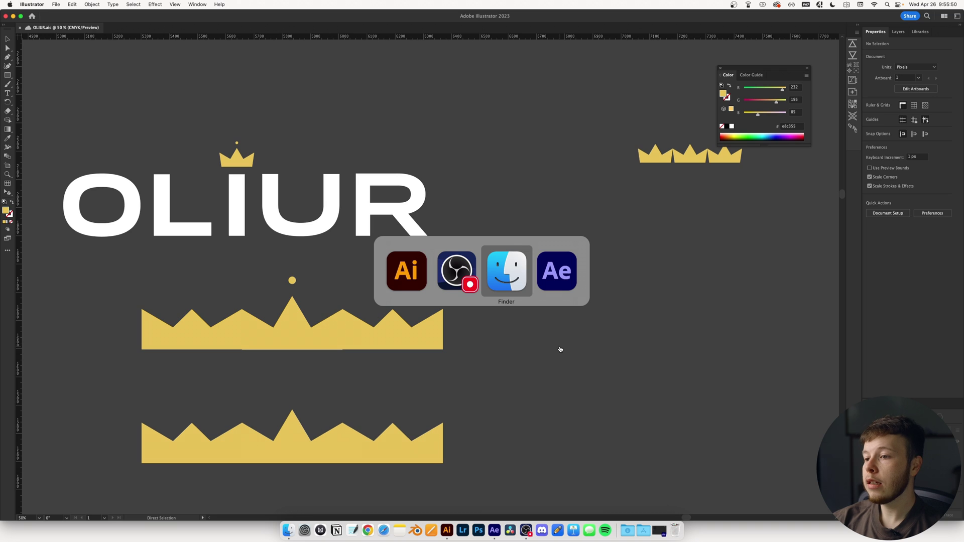
Switch to After Effects, deselect the Outside layer and set the time to 0:00:00:20
key(super+Tab)
click(465, 434)
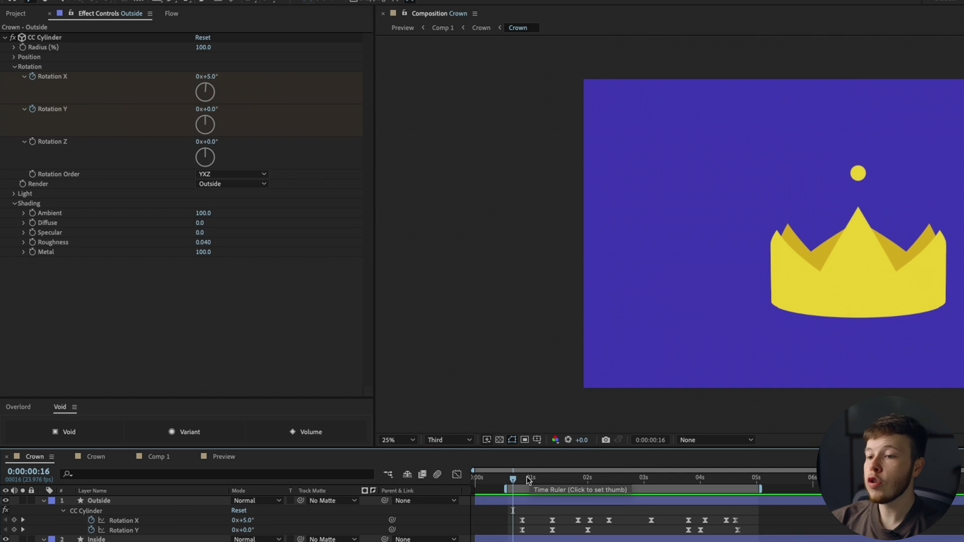
click(524, 478)
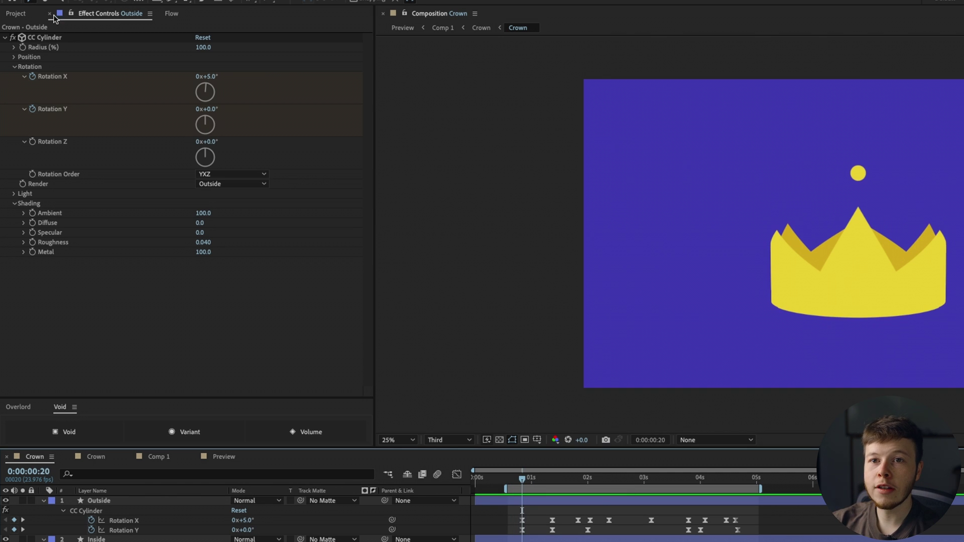
Toggle the CC Cylinder effect on Outside off and on, then preview the spinning crown
click(13, 39)
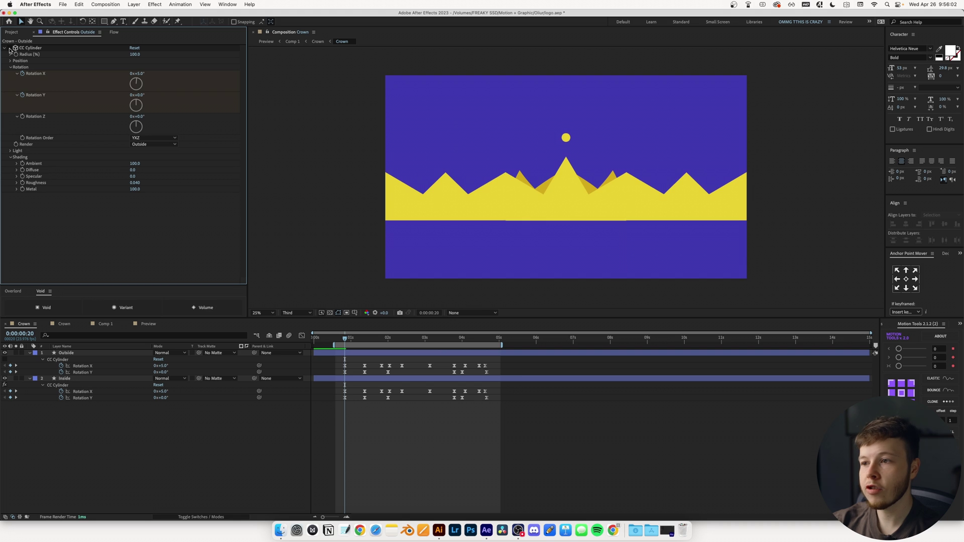
click(9, 48)
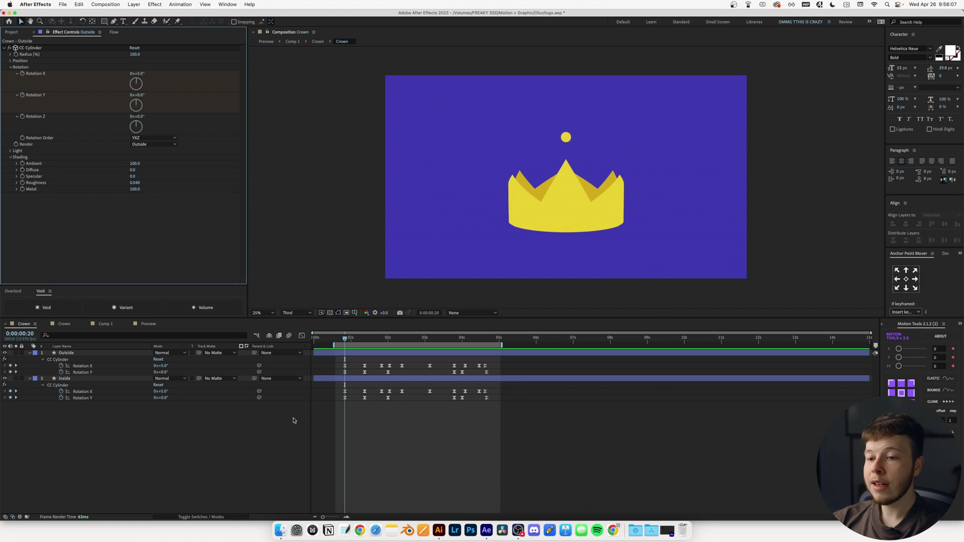
click(374, 353)
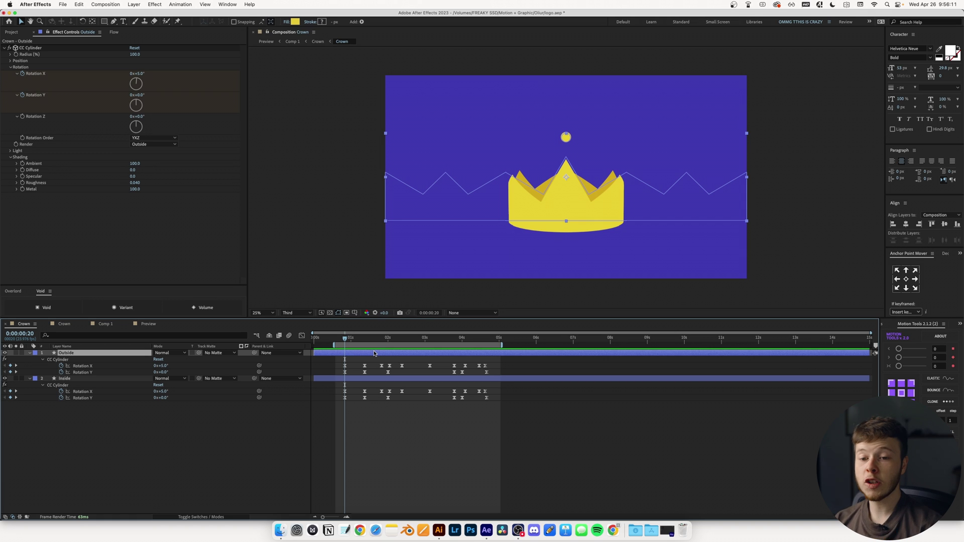
click(375, 361)
key(space)
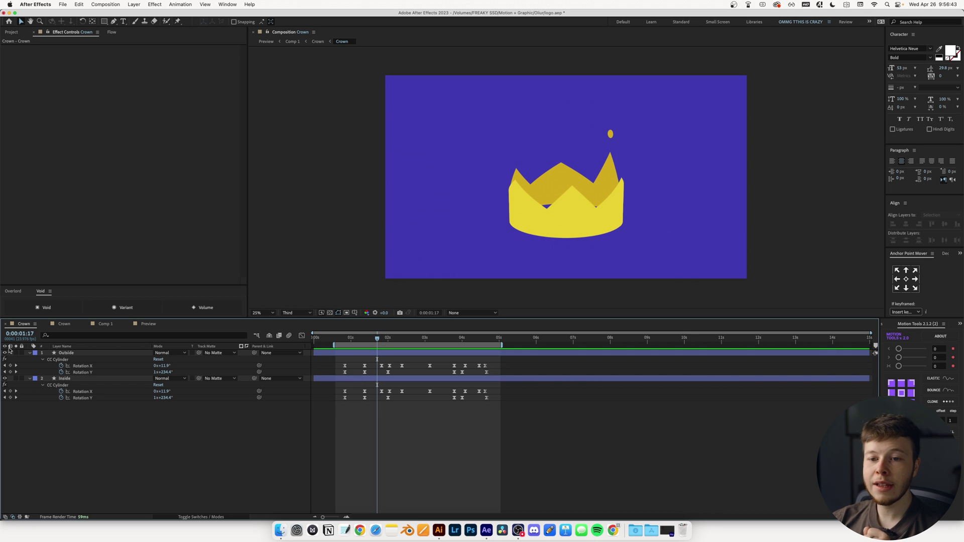
Open the outer Crown comp and scrub as the crown shrinks, ending at 0:00:02:10
click(63, 324)
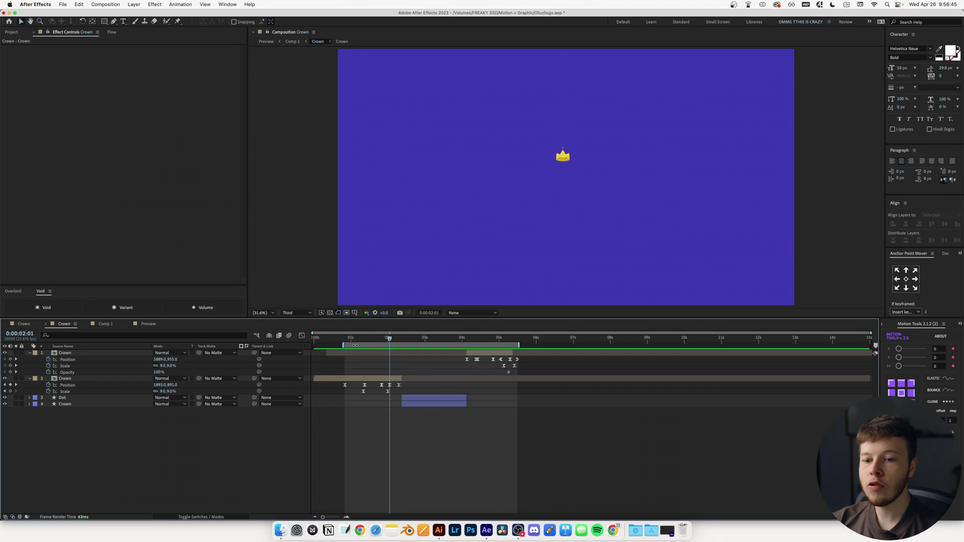
drag(387, 344, 433, 343)
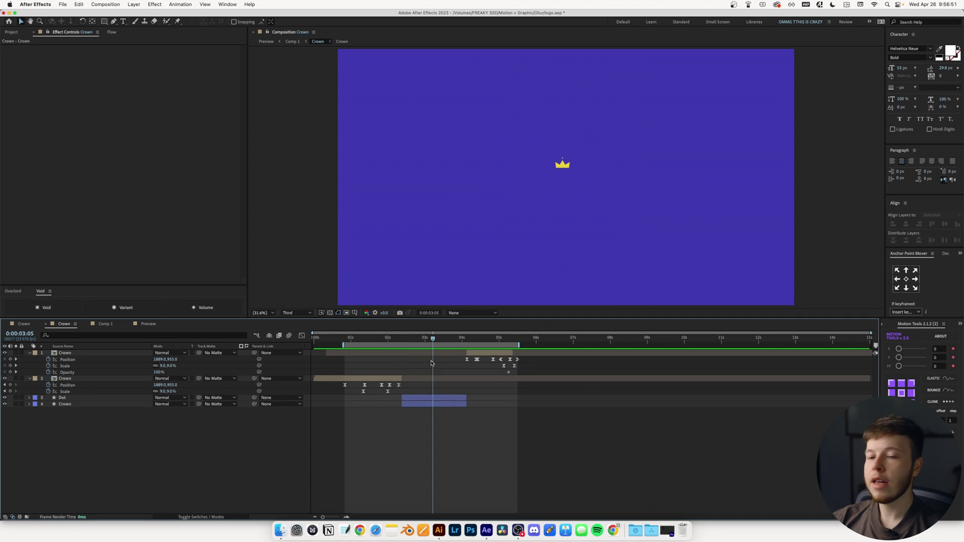
drag(424, 397, 388, 401)
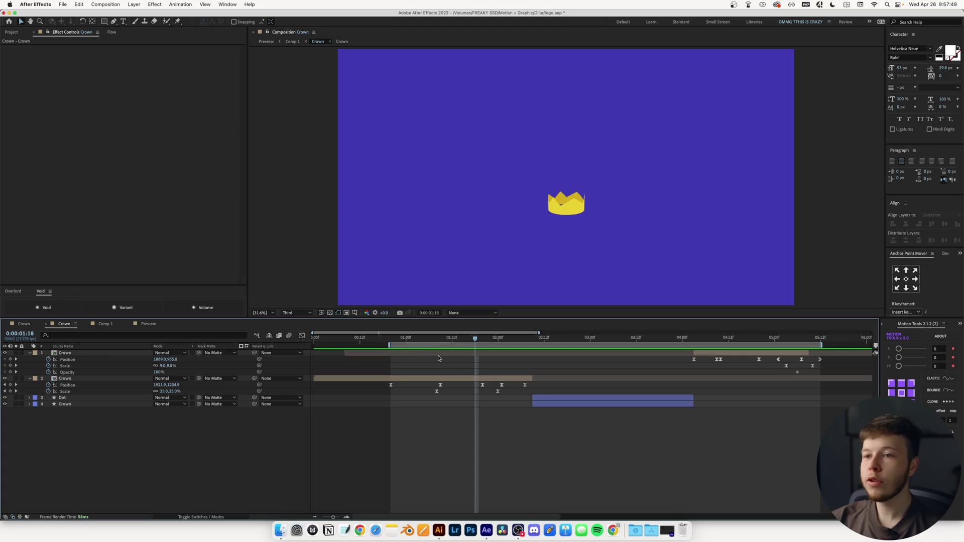
mouse_move(435, 338)
mouse_down()
mouse_move(391, 343)
mouse_move(445, 345)
mouse_up()
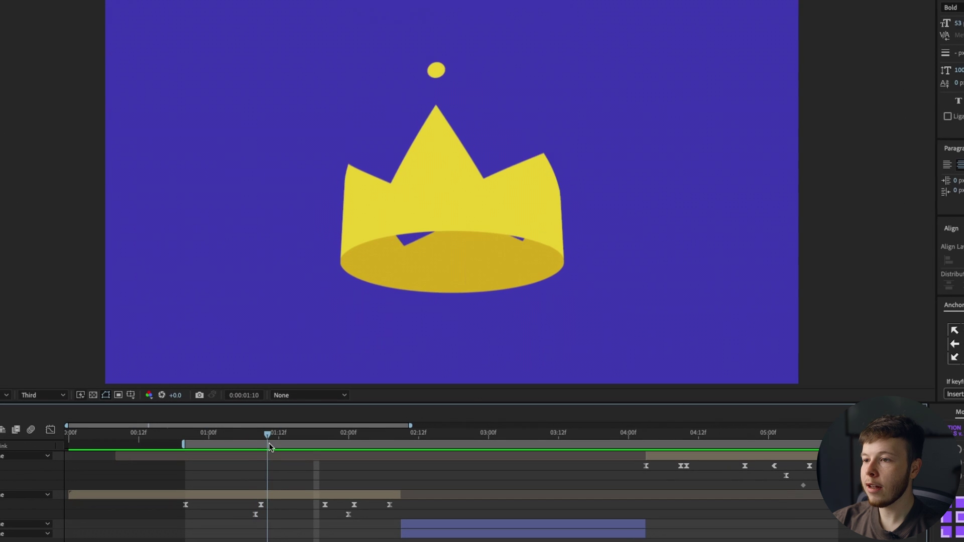
drag(270, 443, 420, 447)
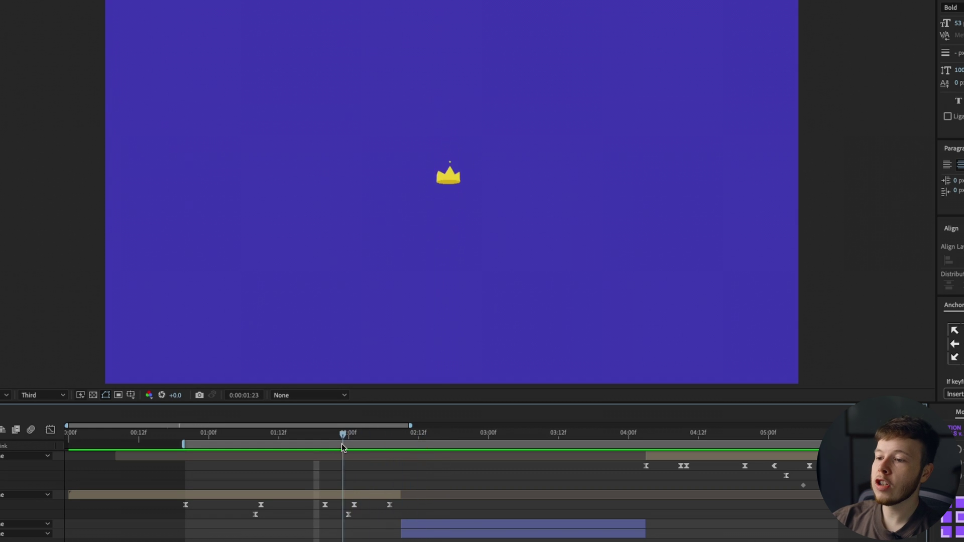
drag(343, 447, 448, 444)
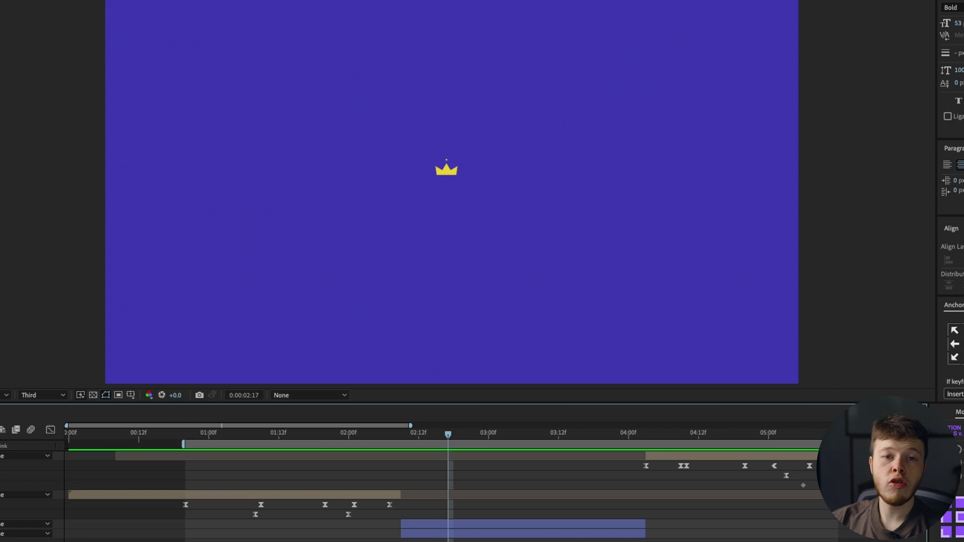
click(408, 434)
Stop playback and scrub the crown's scale animation from 0:00:02:07 to around 0:00:04:04
drag(391, 428, 273, 435)
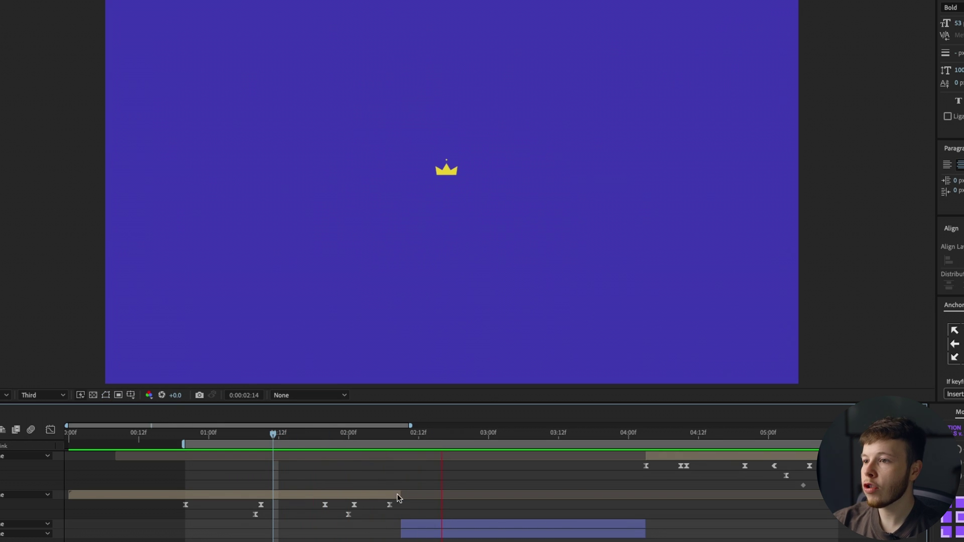
key(space)
mouse_move(615, 446)
mouse_down()
mouse_move(727, 446)
mouse_move(622, 439)
mouse_up()
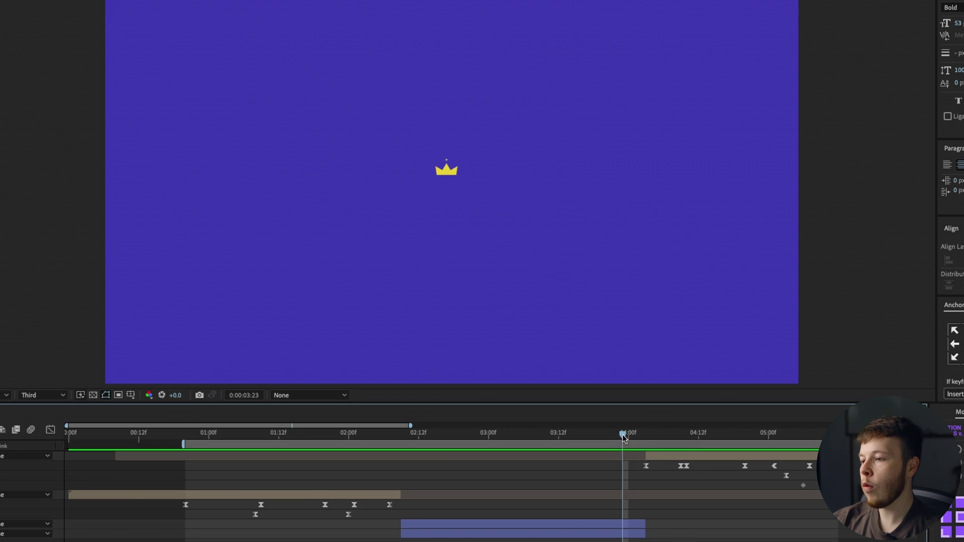
Return to 0:00:01:11 and marquee-select all keyframes on both Crown layers
drag(646, 435, 790, 468)
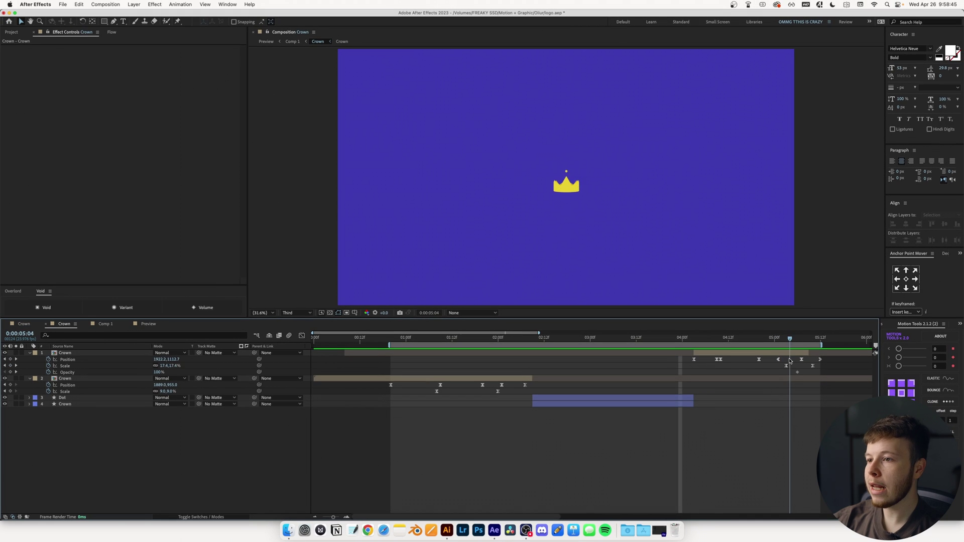
drag(789, 361, 414, 366)
drag(360, 425, 854, 350)
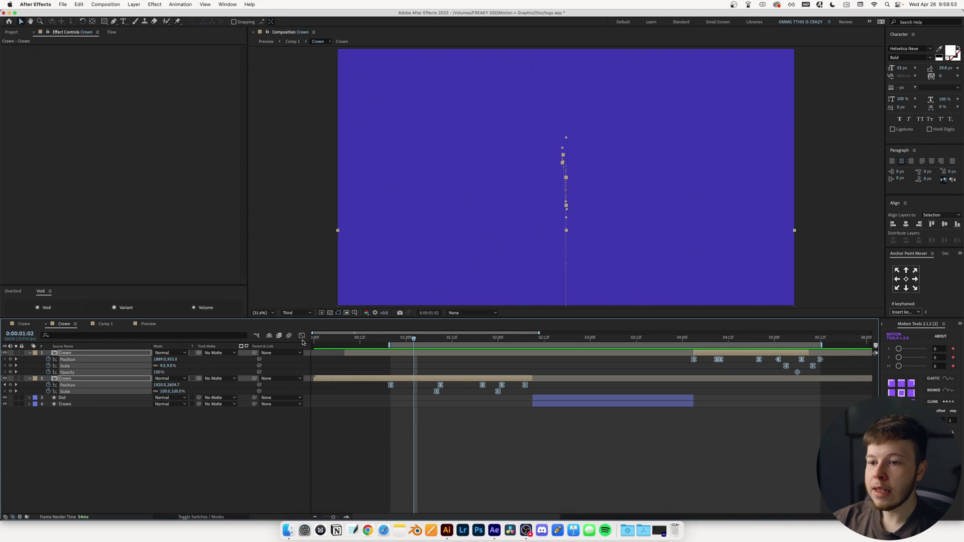
click(302, 337)
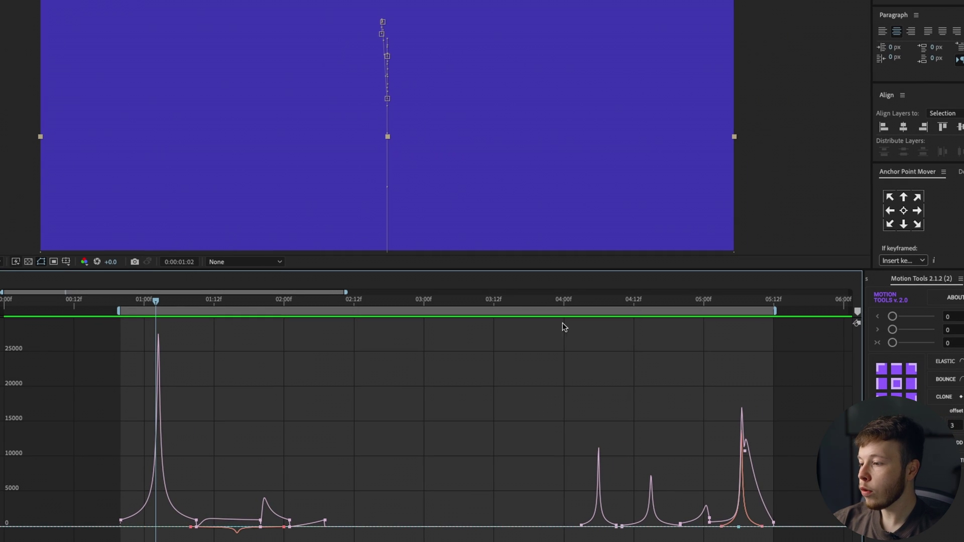
drag(138, 302, 758, 324)
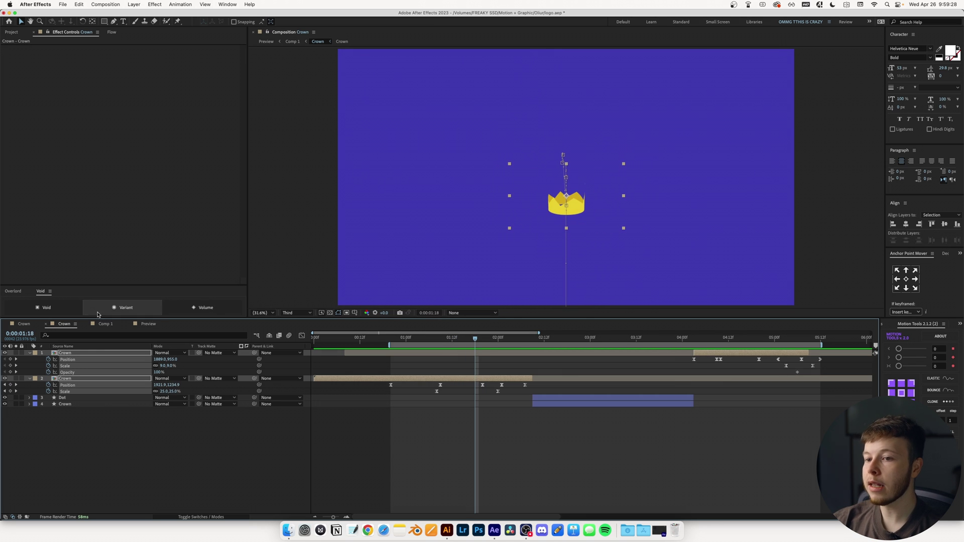
Open the inner Crown comp and scrub from 0:00:00:18 to see the crown tilt in 3D
click(30, 324)
drag(371, 340, 424, 352)
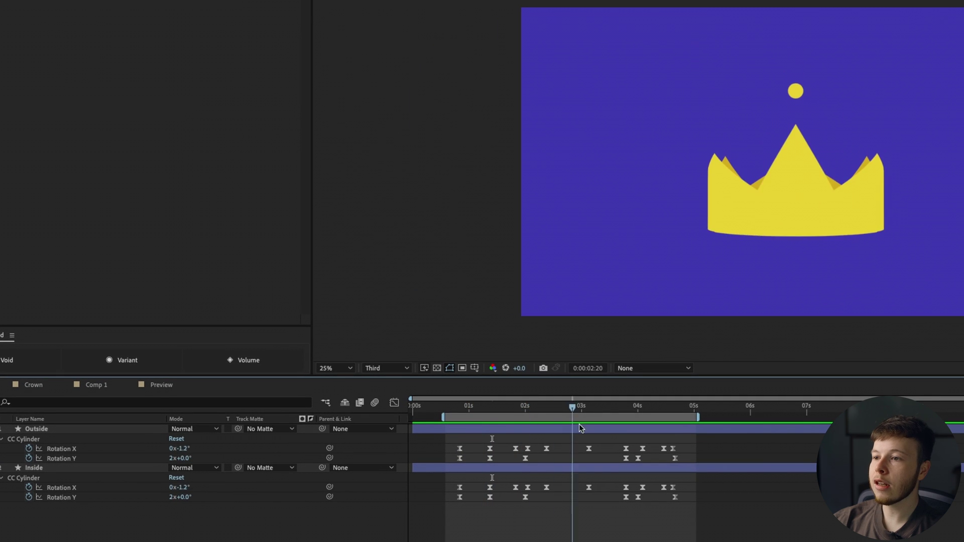
drag(581, 427, 494, 432)
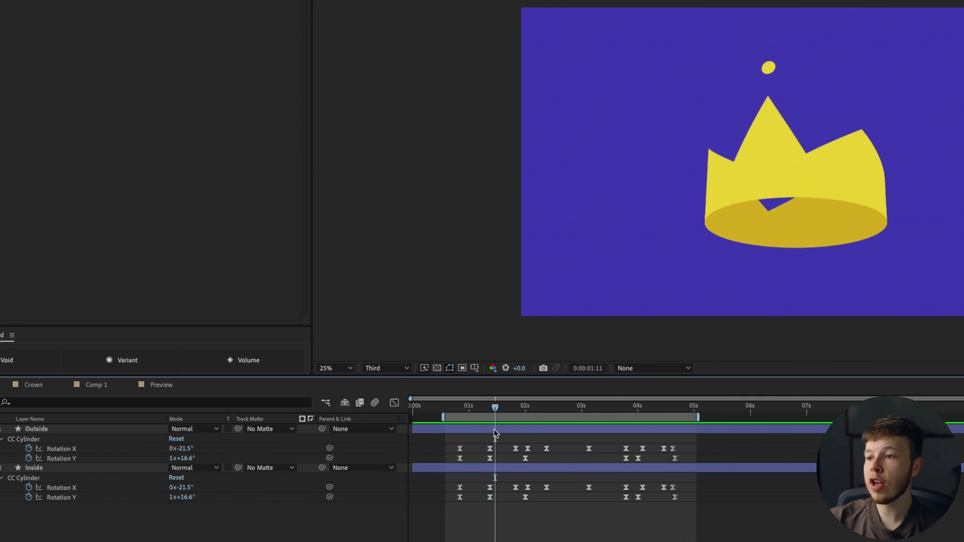
In the Crown comp timeline, deselect the Crown layers and scrub the crown's rotation and scaling
click(39, 388)
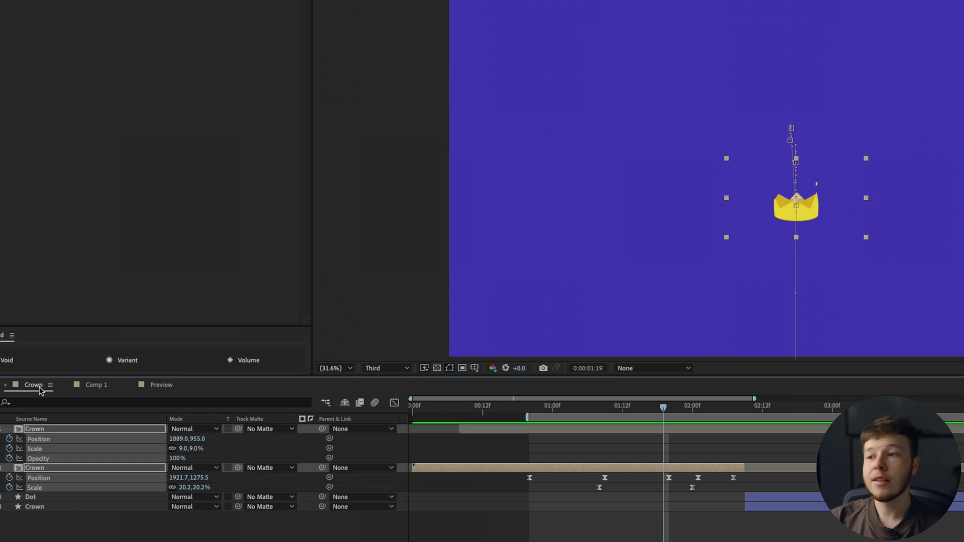
click(661, 526)
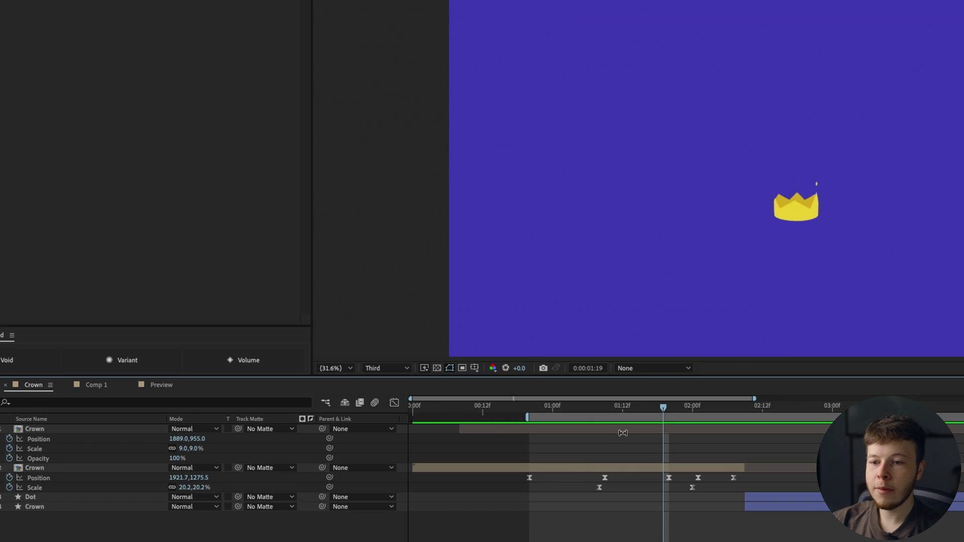
drag(512, 410, 529, 411)
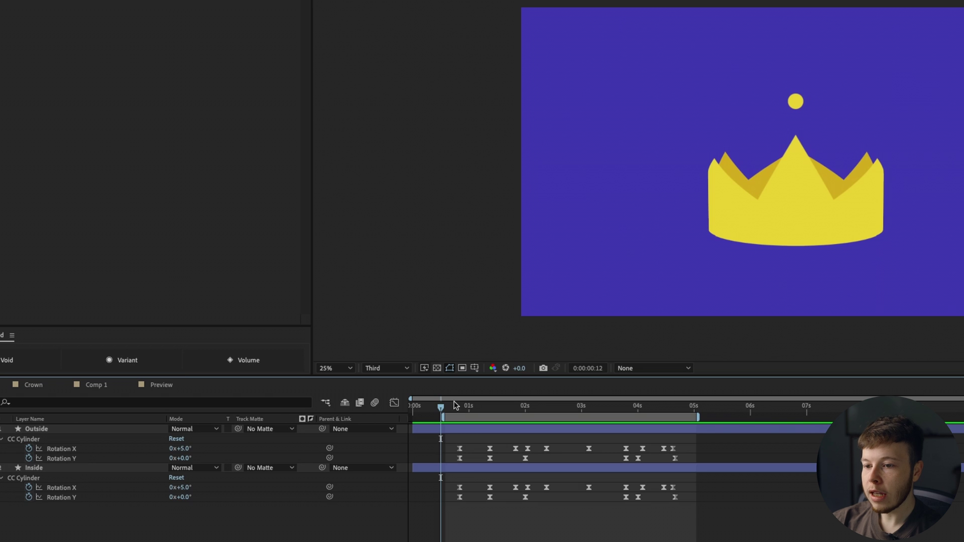
drag(455, 405, 547, 420)
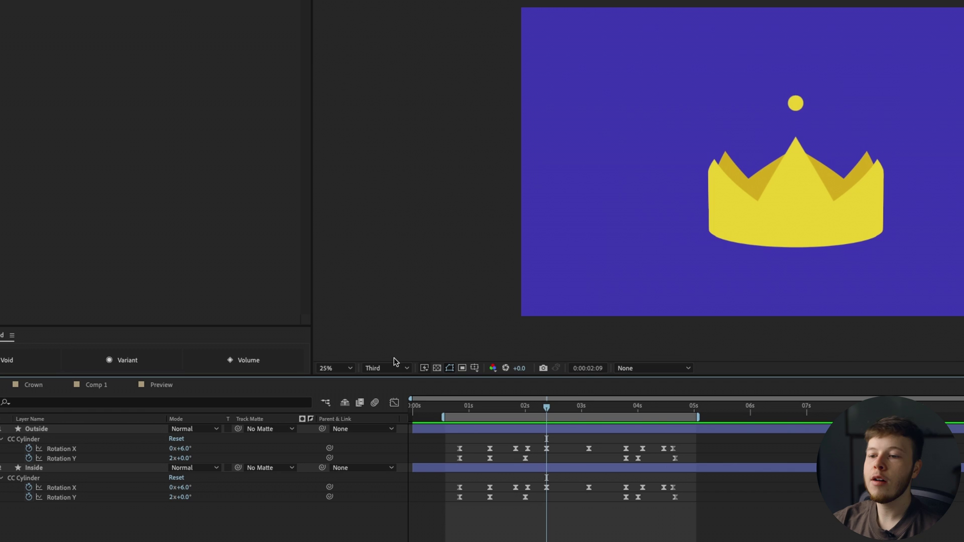
drag(471, 399, 492, 413)
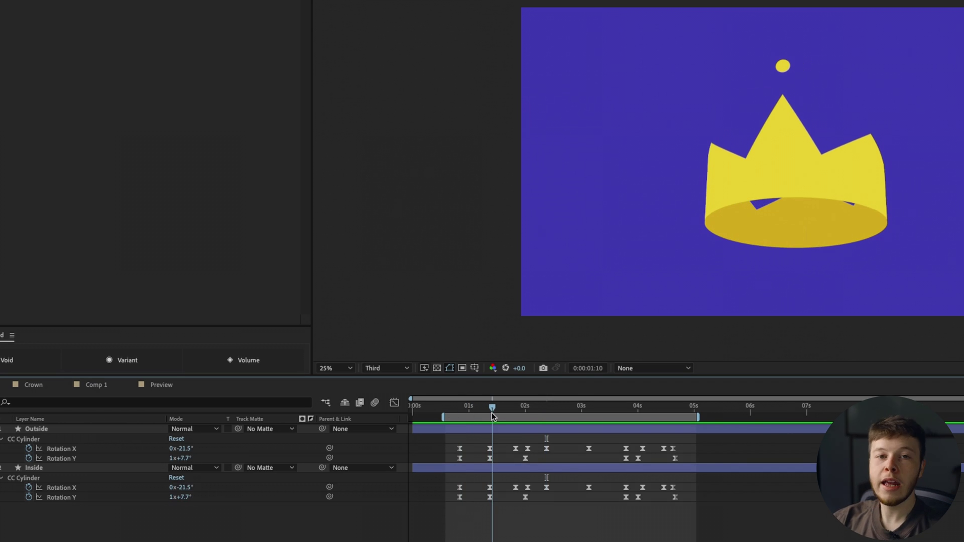
click(33, 386)
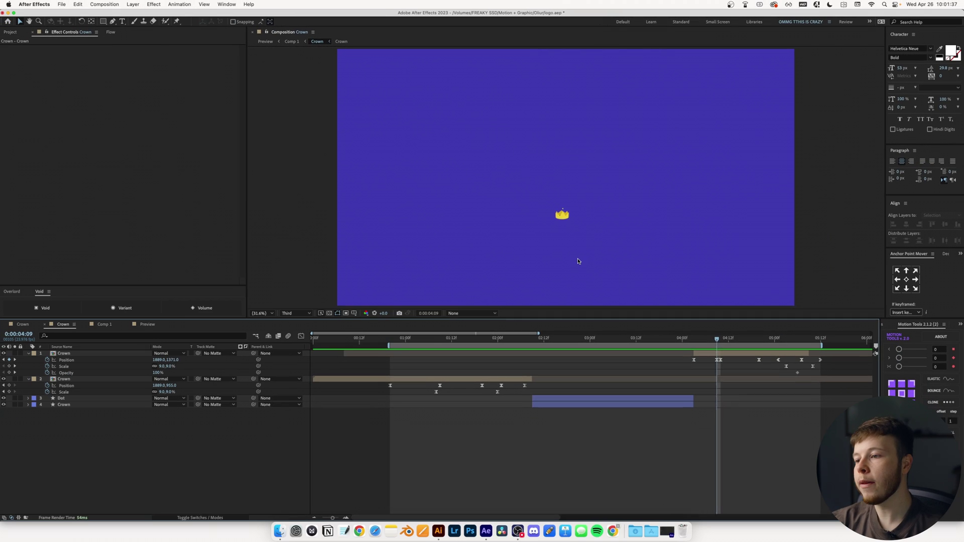
click(805, 539)
Stop the crown preview, switch to Comp 1, select Crown Control and scrub the letters popping in
drag(774, 335, 594, 337)
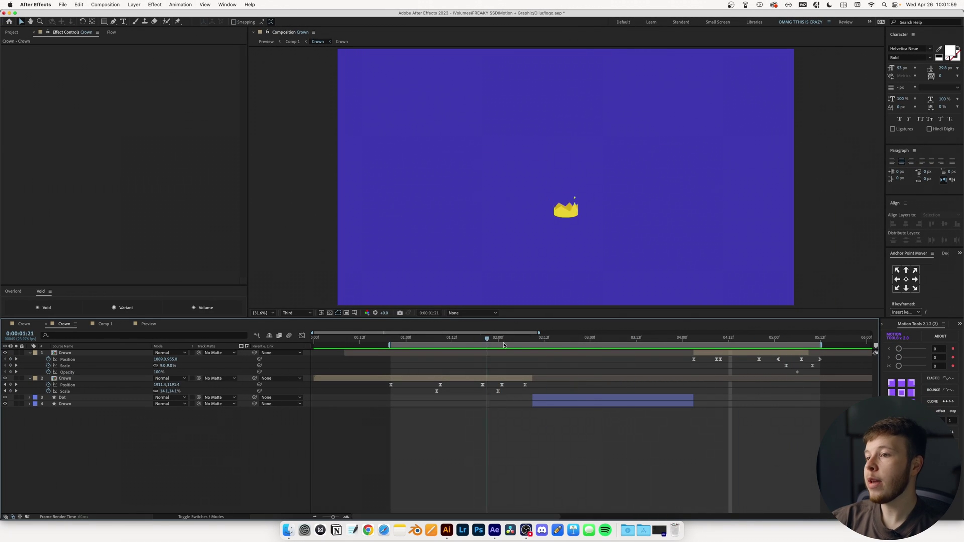
key(space)
click(104, 324)
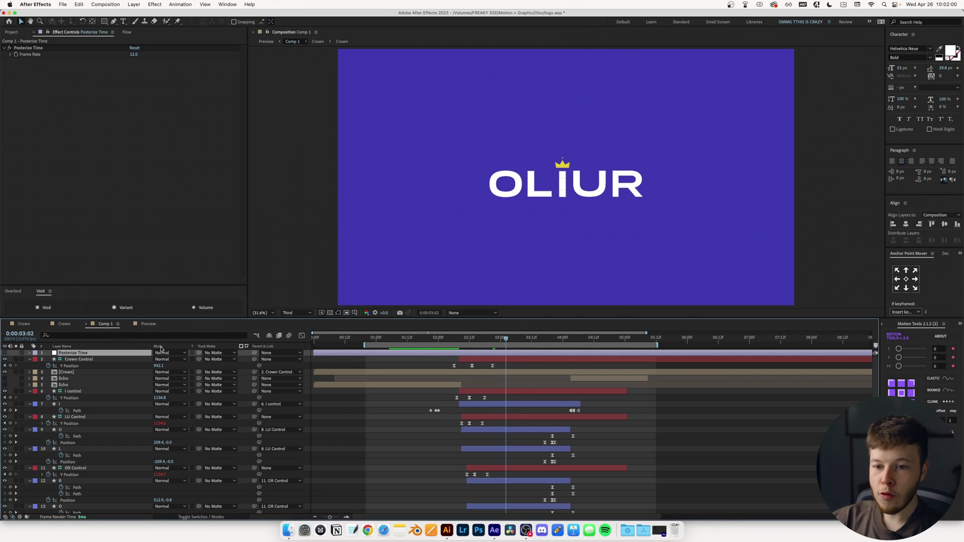
click(479, 362)
drag(485, 342, 467, 340)
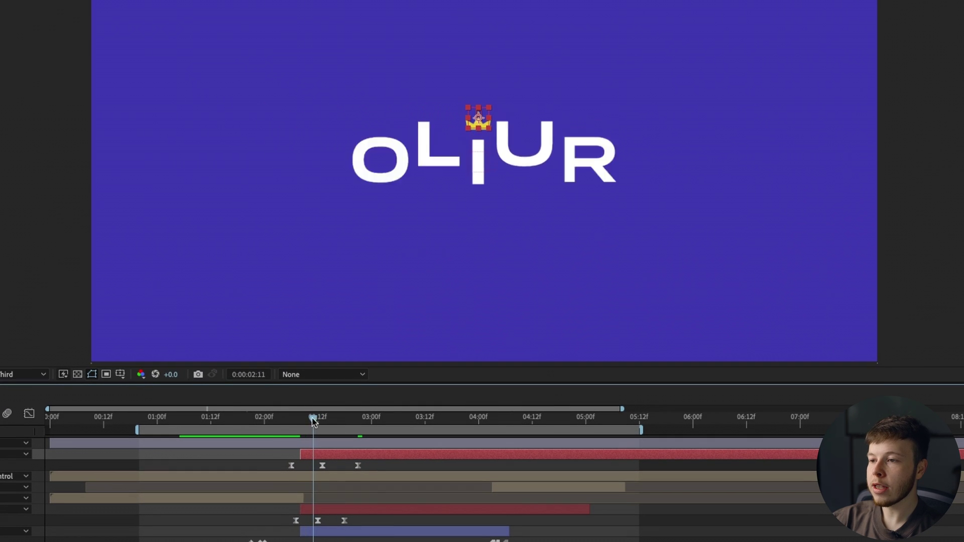
drag(314, 421, 288, 424)
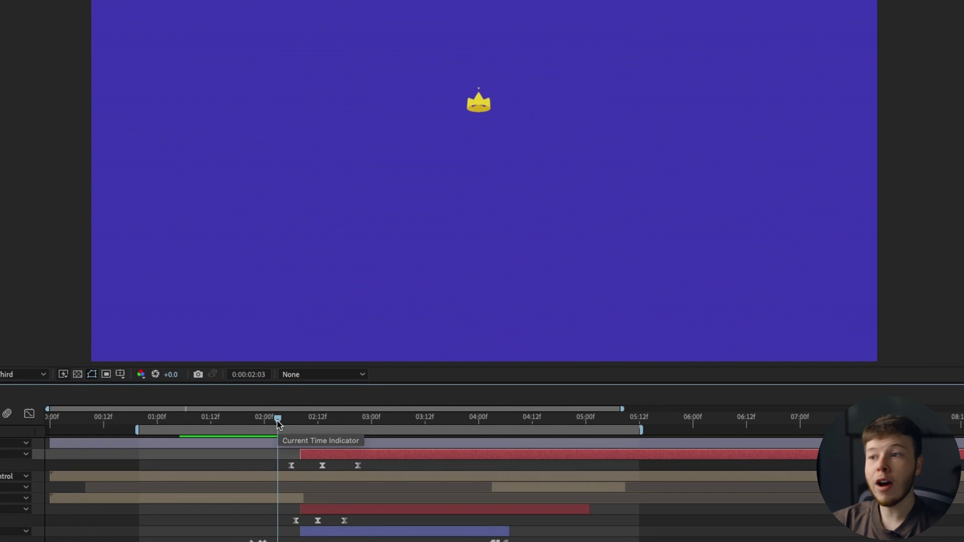
drag(282, 423, 350, 460)
Scrub repeatedly as the OLIUR letters bounce in around the crown and settle into place
key(comma)
drag(349, 422, 291, 431)
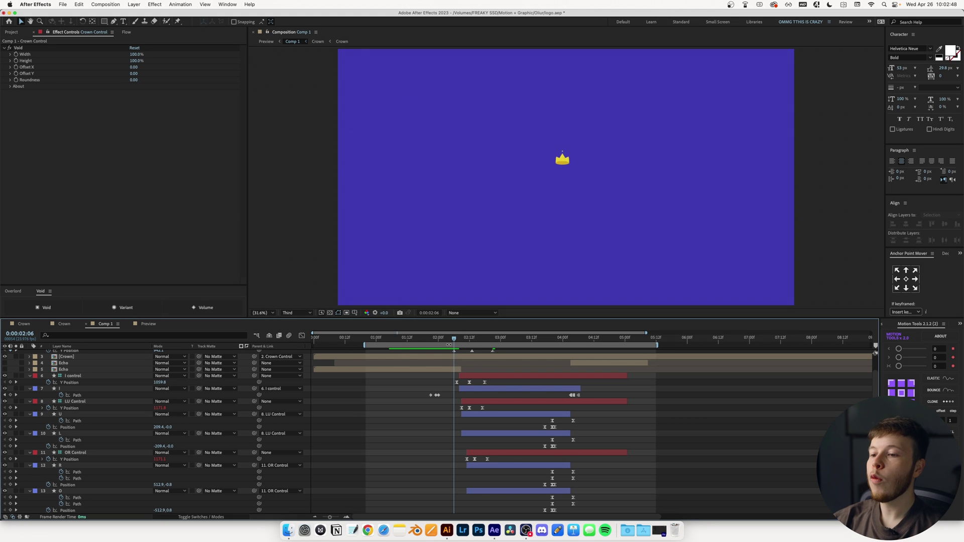
mouse_move(455, 339)
mouse_down()
mouse_move(483, 338)
mouse_move(449, 345)
mouse_up()
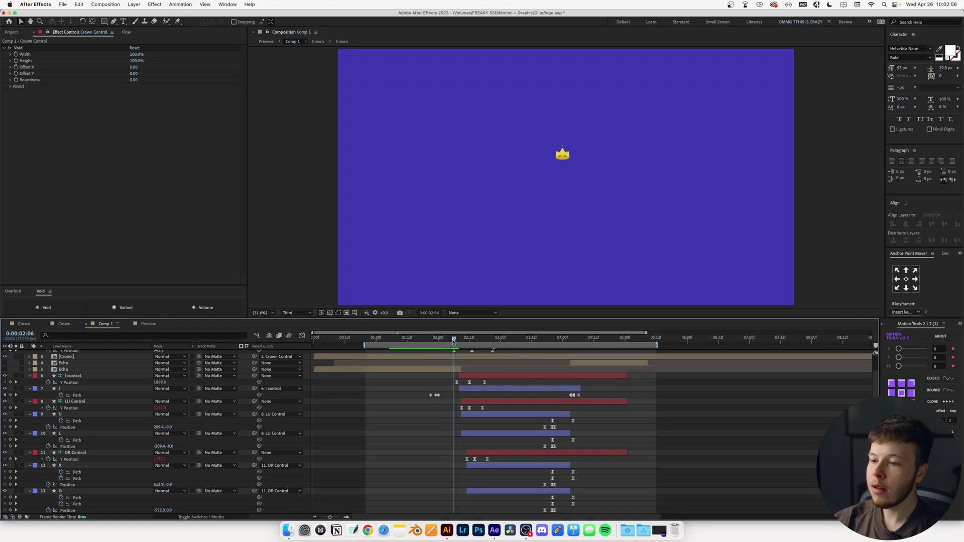
drag(453, 341, 469, 347)
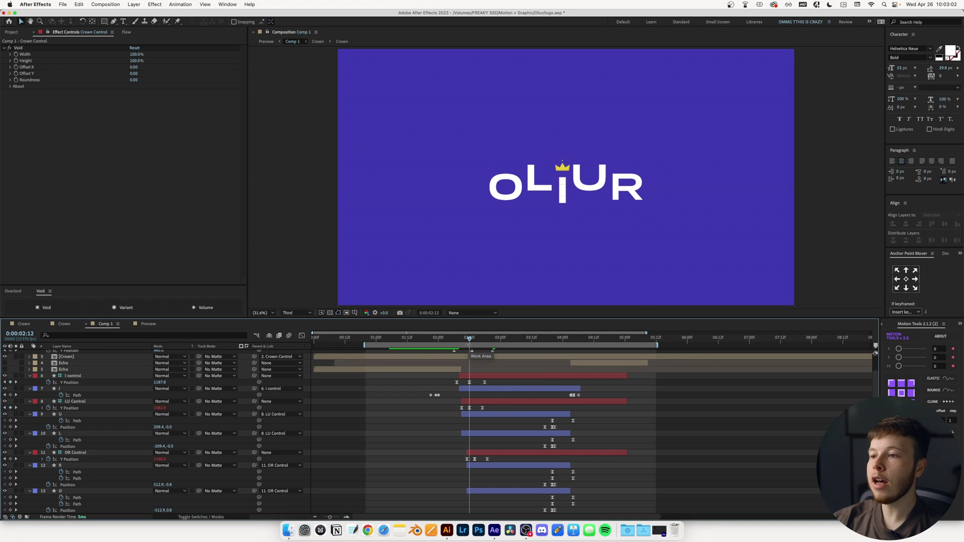
mouse_move(471, 342)
mouse_down()
mouse_move(491, 341)
mouse_move(457, 341)
mouse_up()
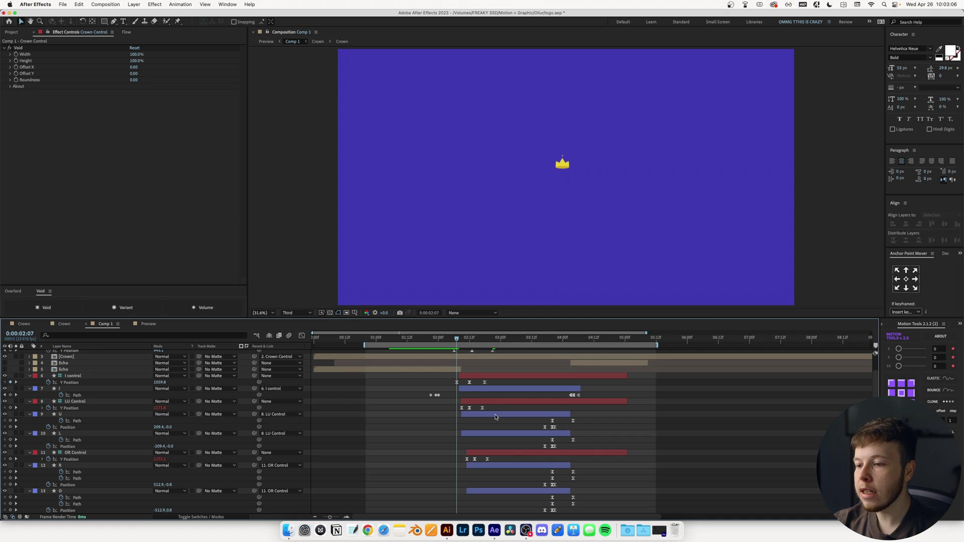
drag(453, 345, 475, 343)
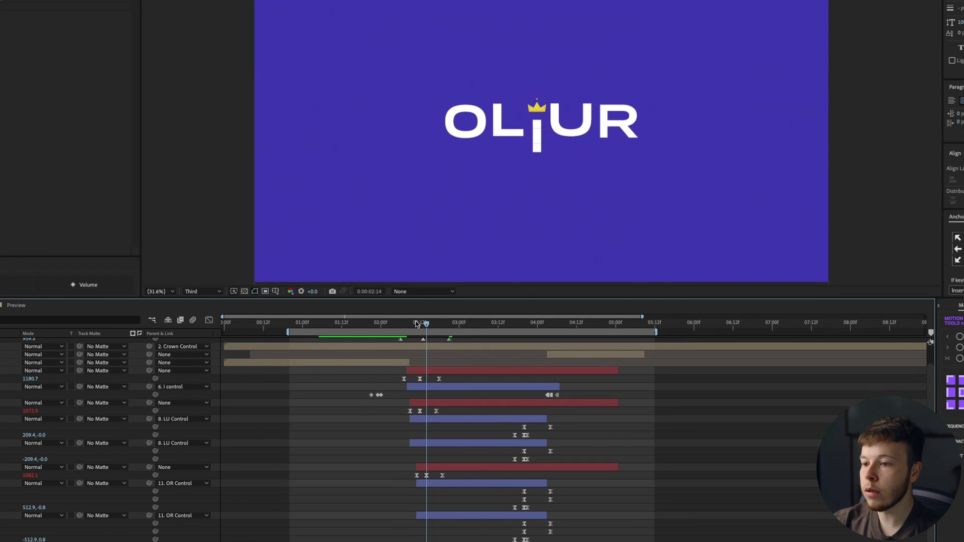
mouse_move(416, 323)
mouse_down()
mouse_move(407, 325)
mouse_move(416, 327)
mouse_up()
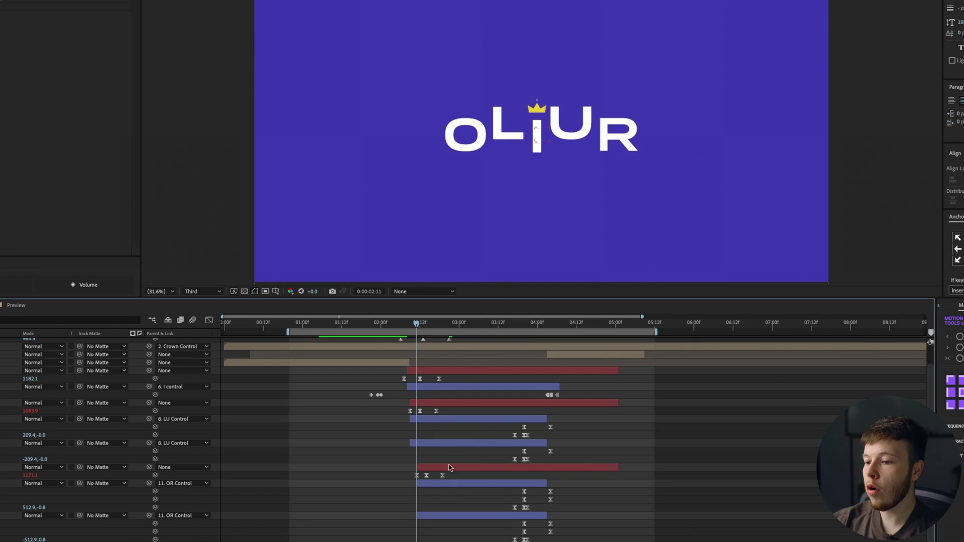
drag(416, 323, 446, 325)
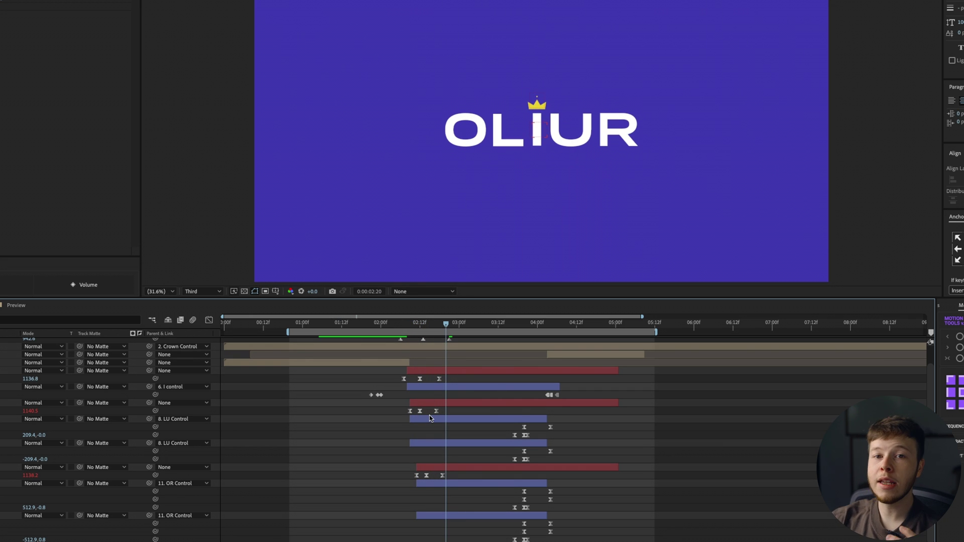
scroll(467, 440, down, 1)
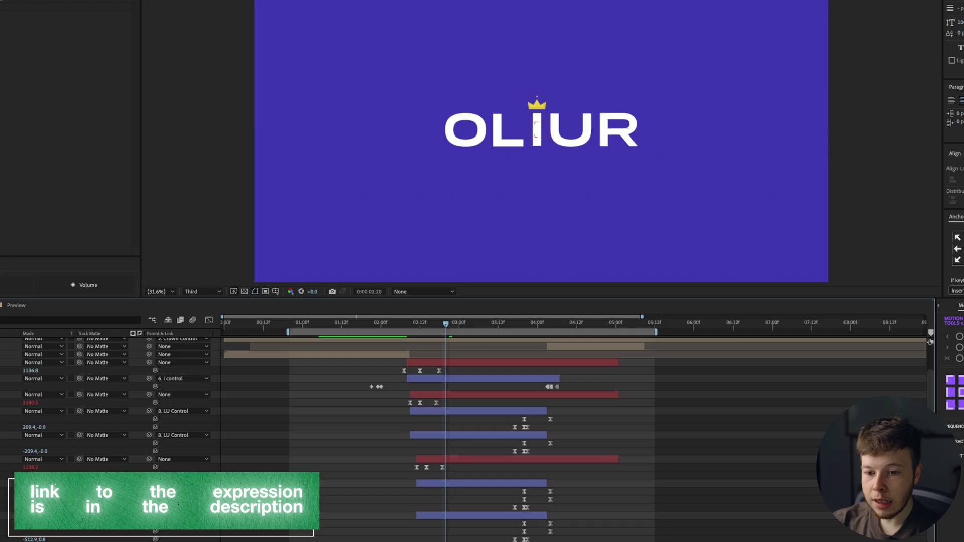
key(/)
drag(491, 338, 495, 339)
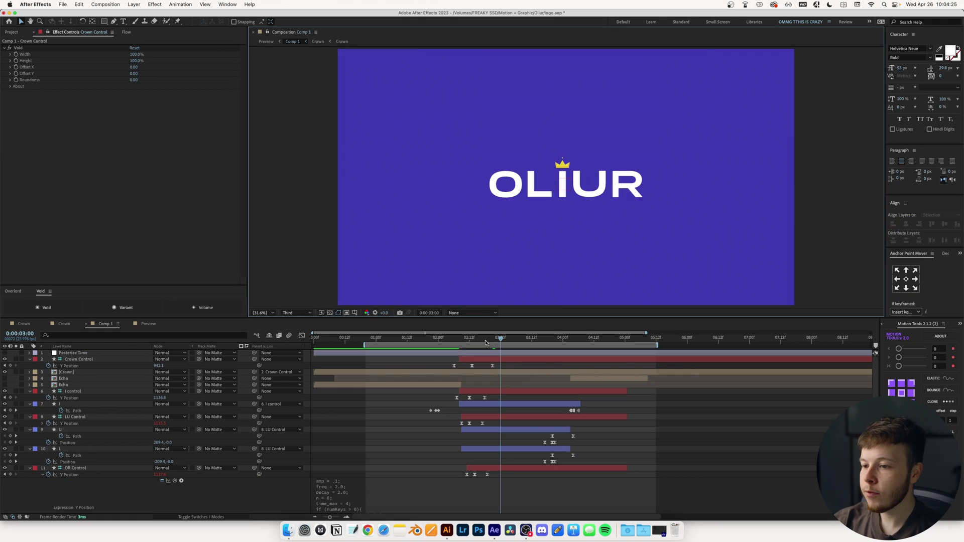
Scrub from 2:07 to 3:19 to watch the OR Control inertial bounce overshoot and settle
drag(486, 342, 458, 339)
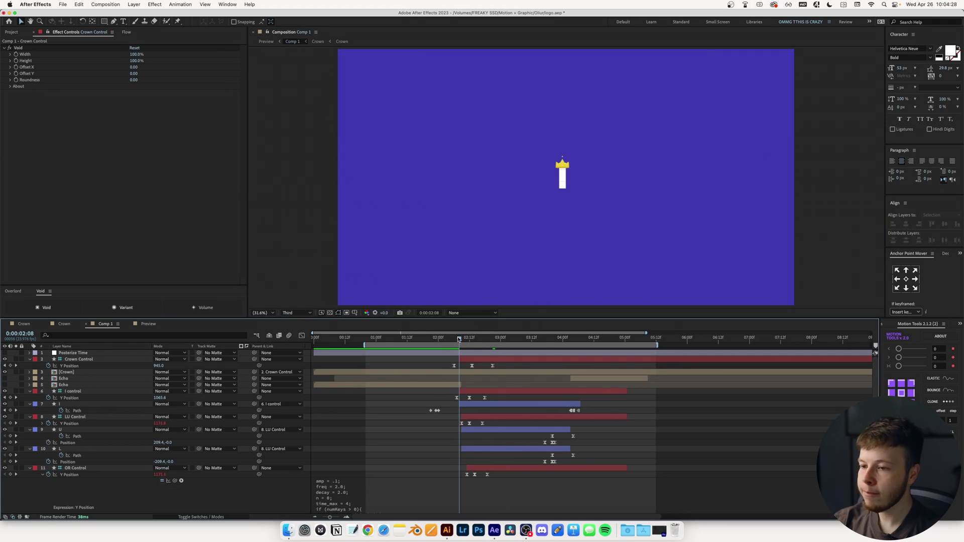
drag(458, 340, 540, 343)
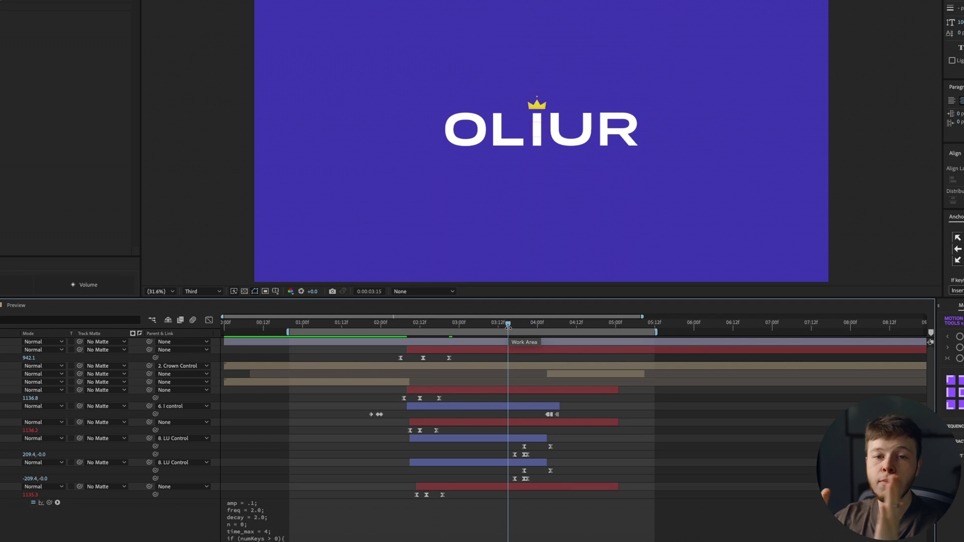
drag(508, 325, 519, 323)
scroll(526, 426, down, 4)
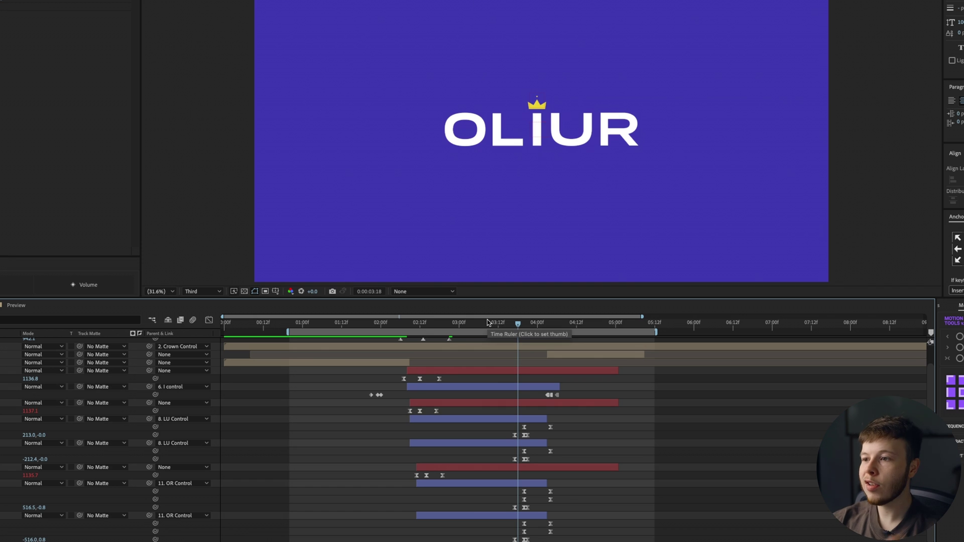
mouse_move(515, 324)
mouse_down()
mouse_move(551, 326)
mouse_move(521, 325)
mouse_up()
scroll(544, 194, up, 2)
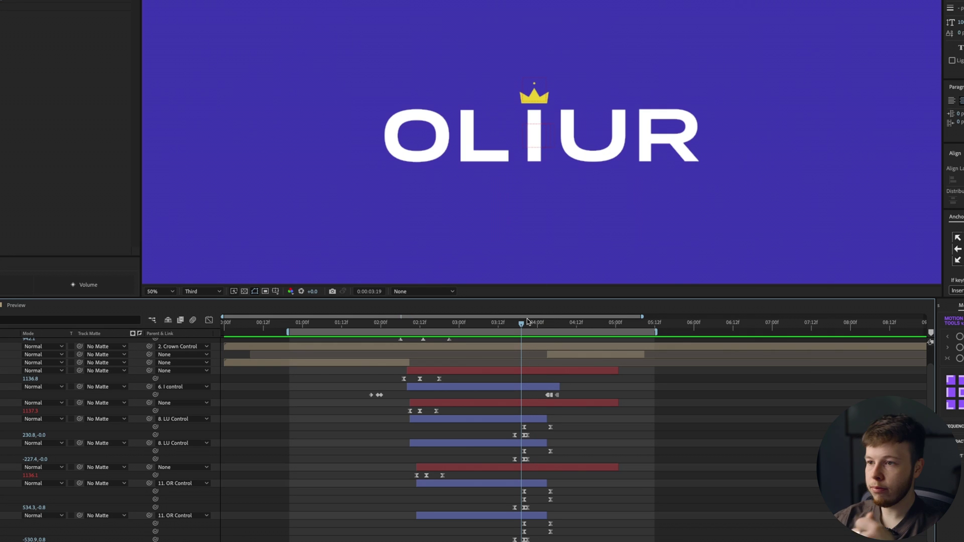
Scrub to where the letters collapse back out and zoom the viewer to 25%
drag(526, 322, 547, 324)
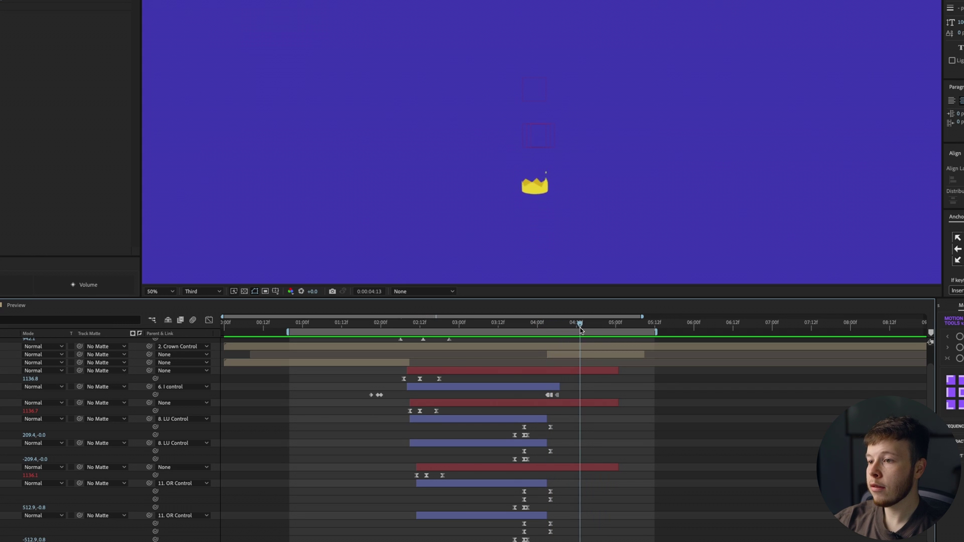
scroll(519, 176, down, 1)
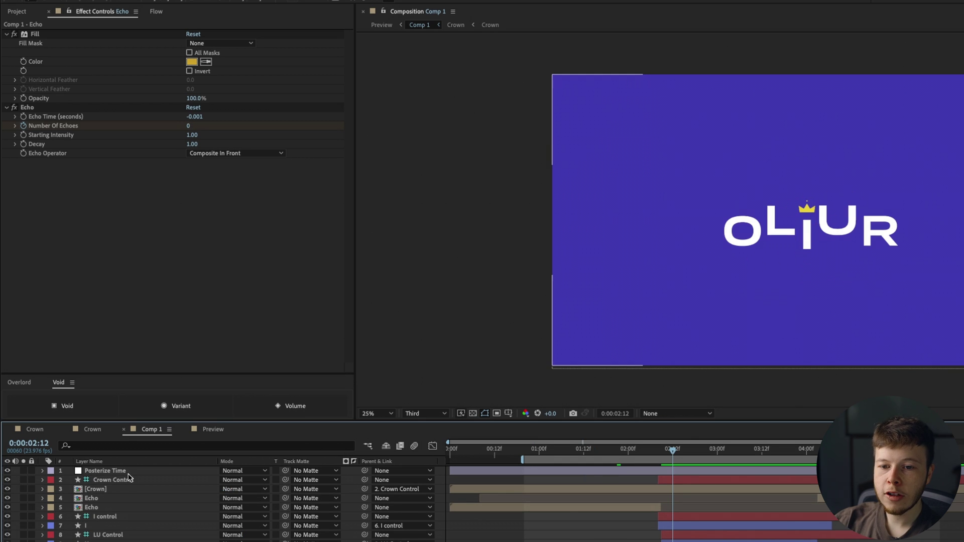
Select the Posterize Time layer in Comp 1 and move the playhead to 02:02
click(126, 472)
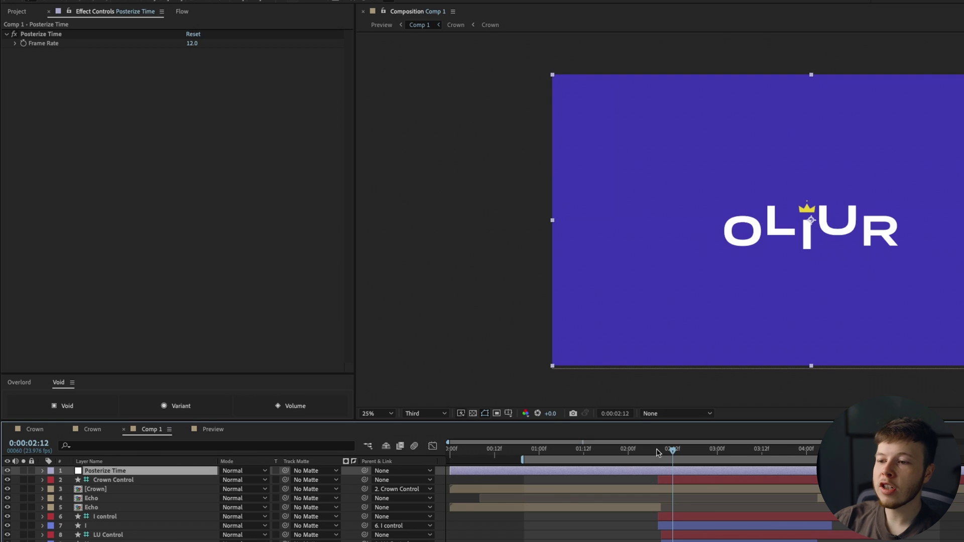
click(636, 449)
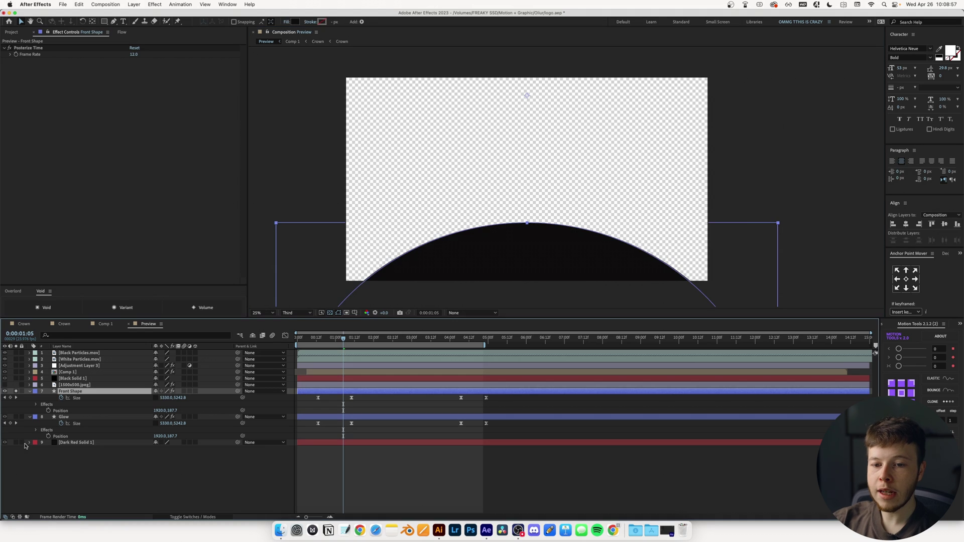
click(19, 447)
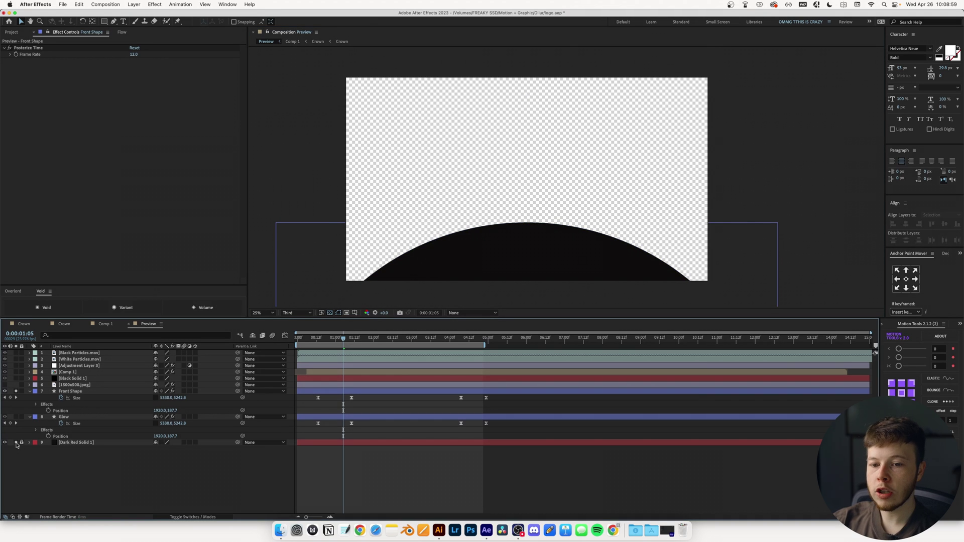
click(15, 443)
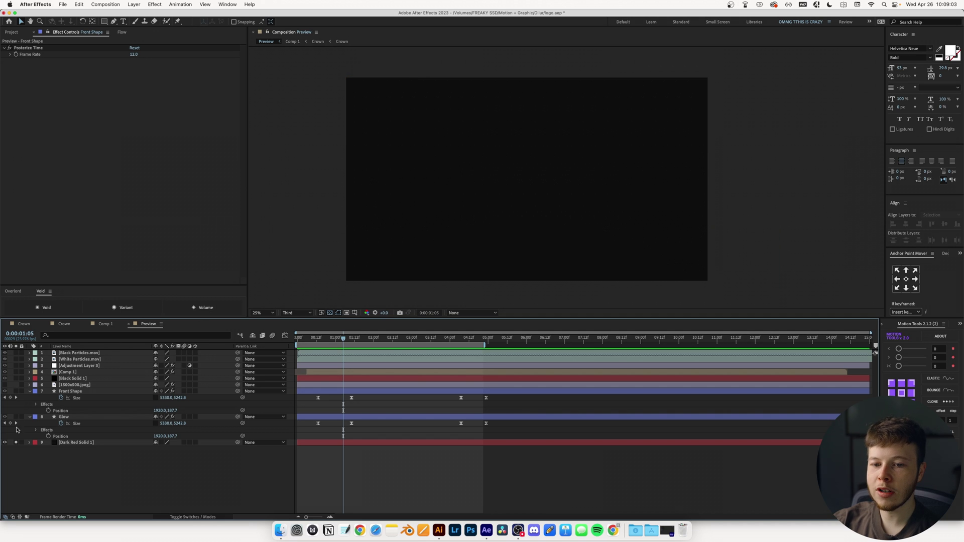
click(16, 443)
click(71, 391)
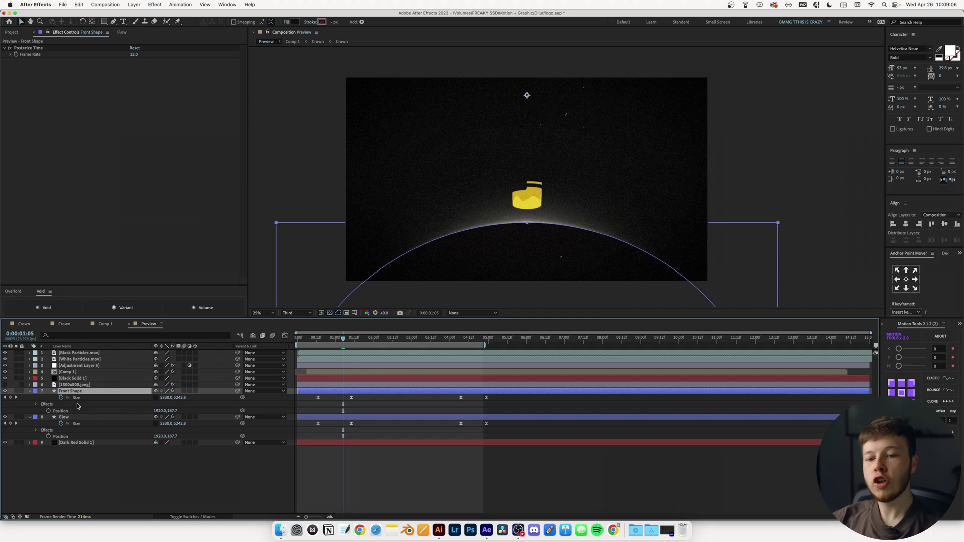
click(63, 417)
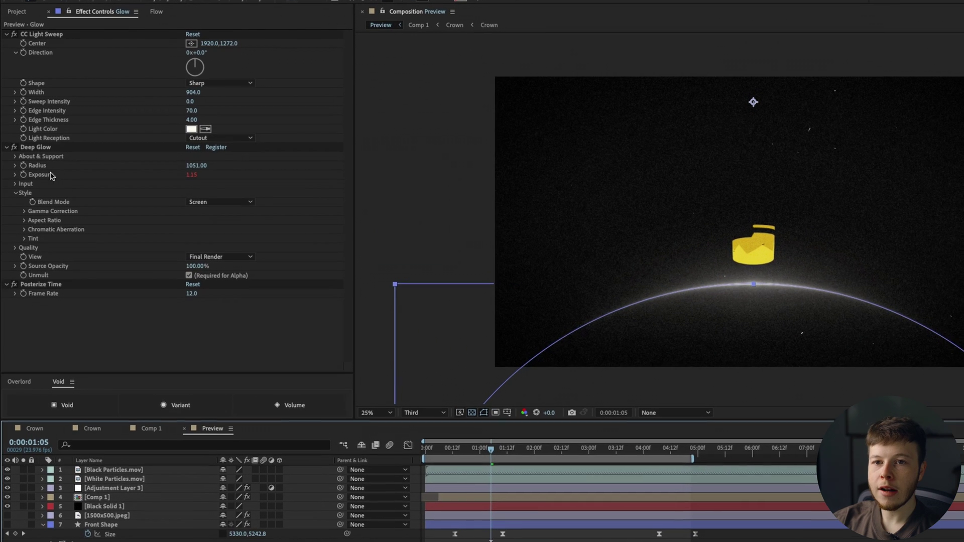
click(5, 164)
click(14, 148)
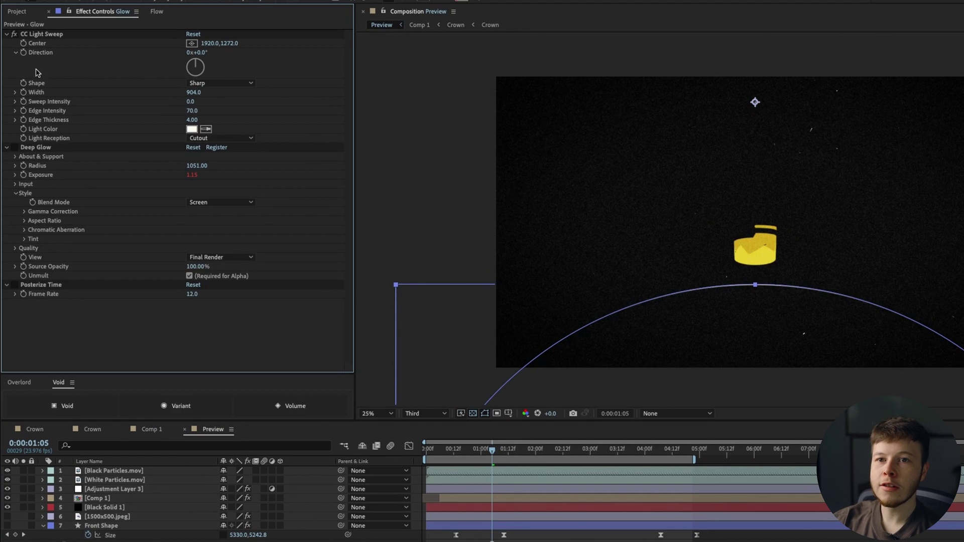
click(52, 36)
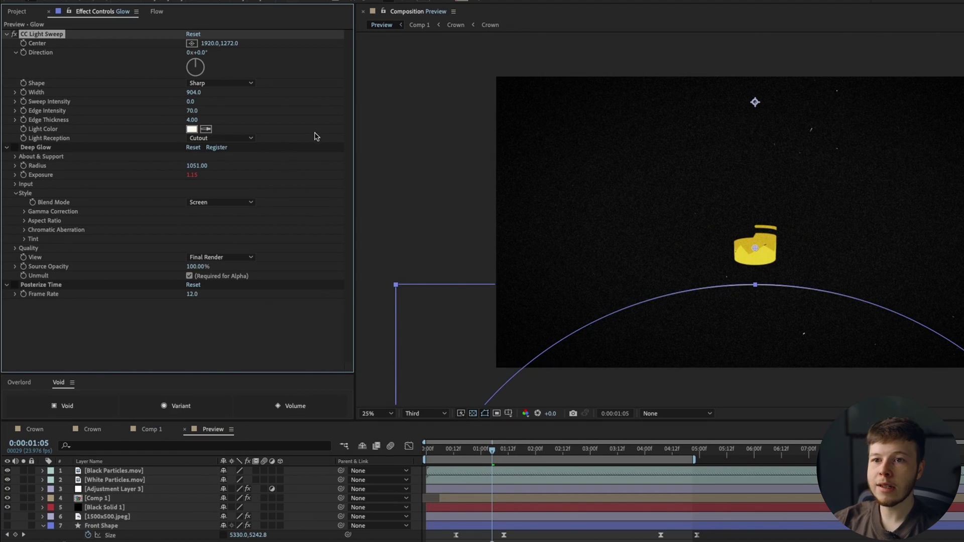
click(747, 304)
click(728, 300)
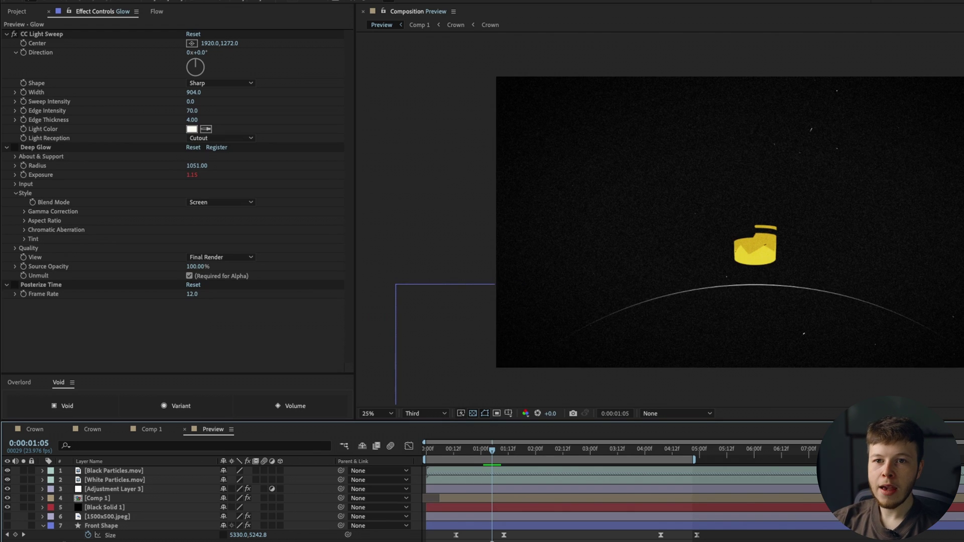
click(14, 147)
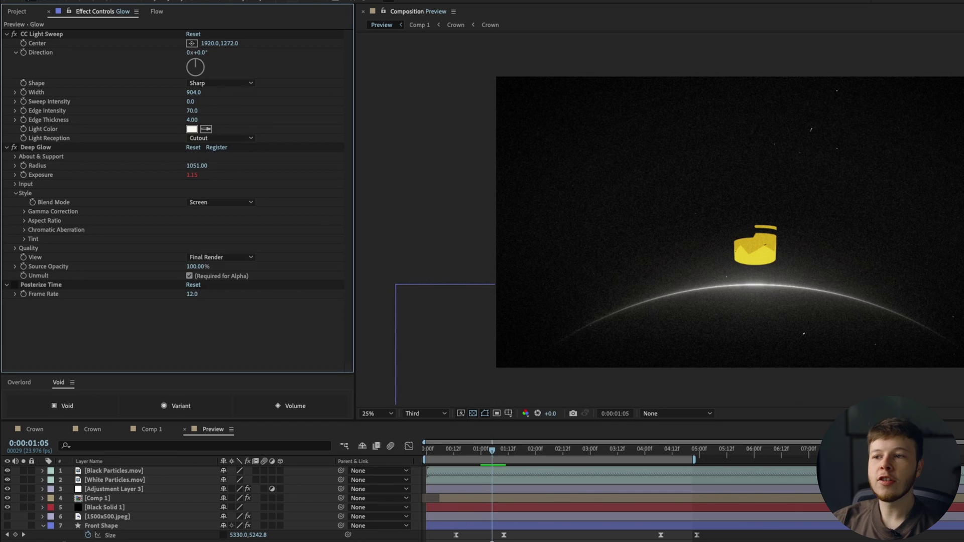
click(51, 511)
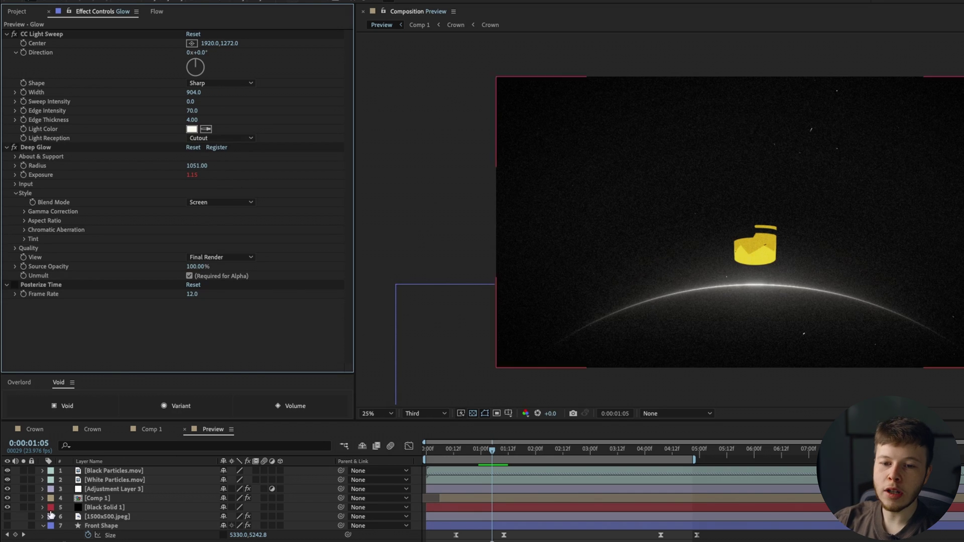
click(15, 285)
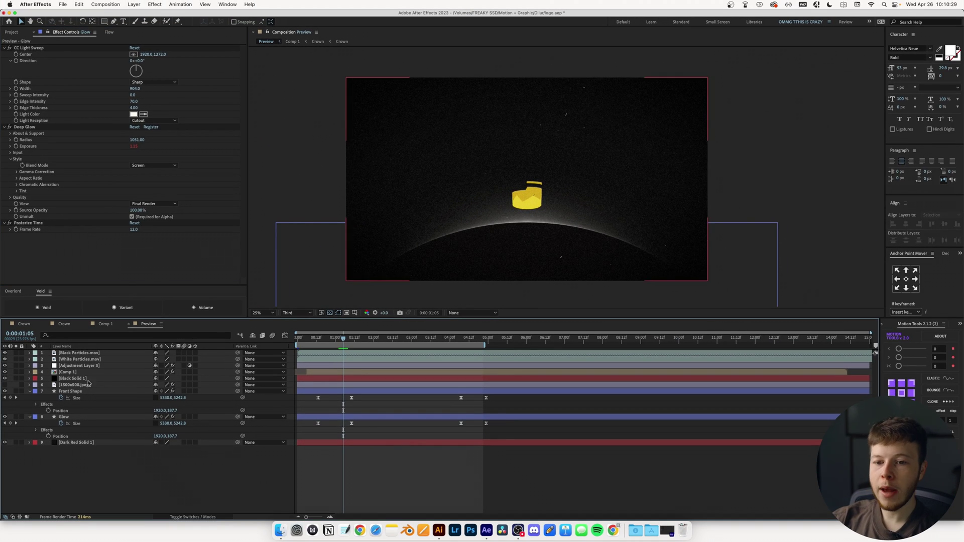
click(71, 380)
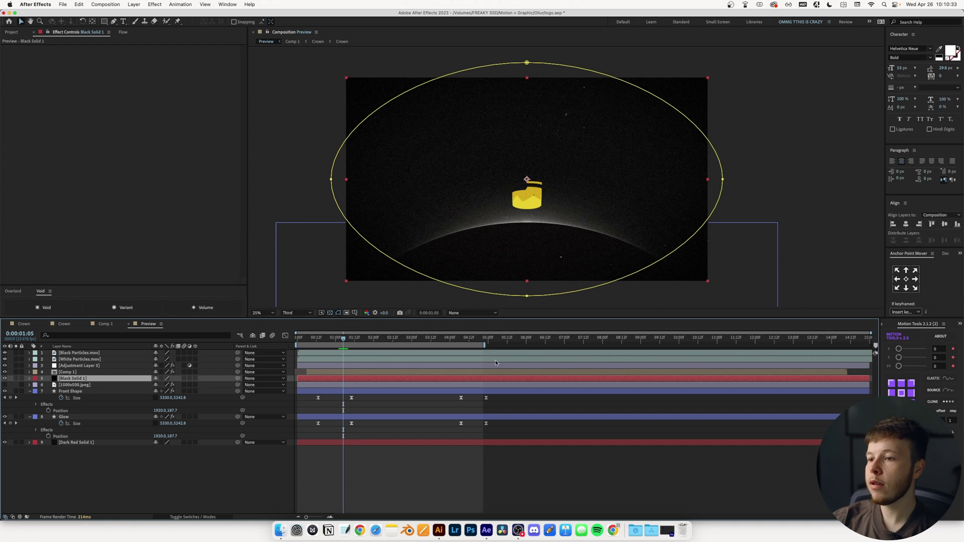
click(440, 472)
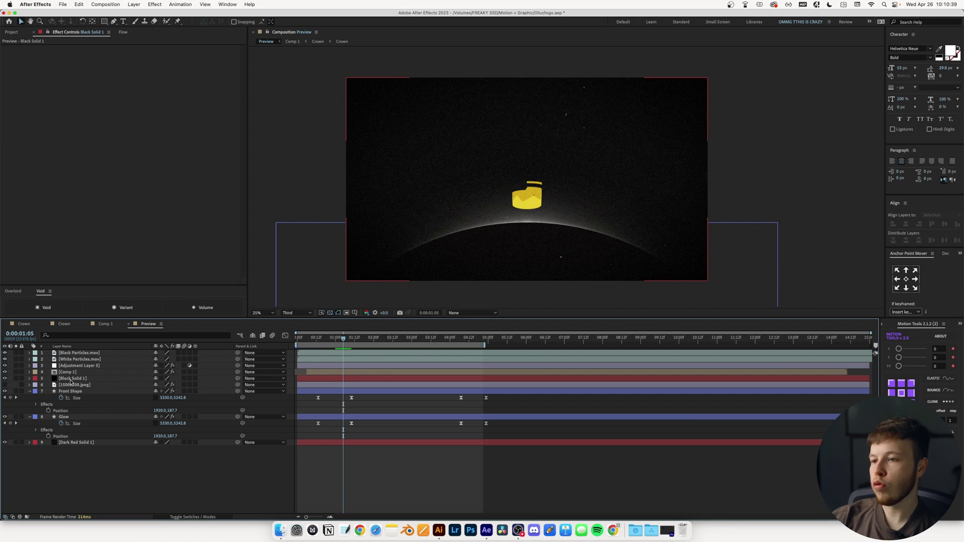
click(68, 372)
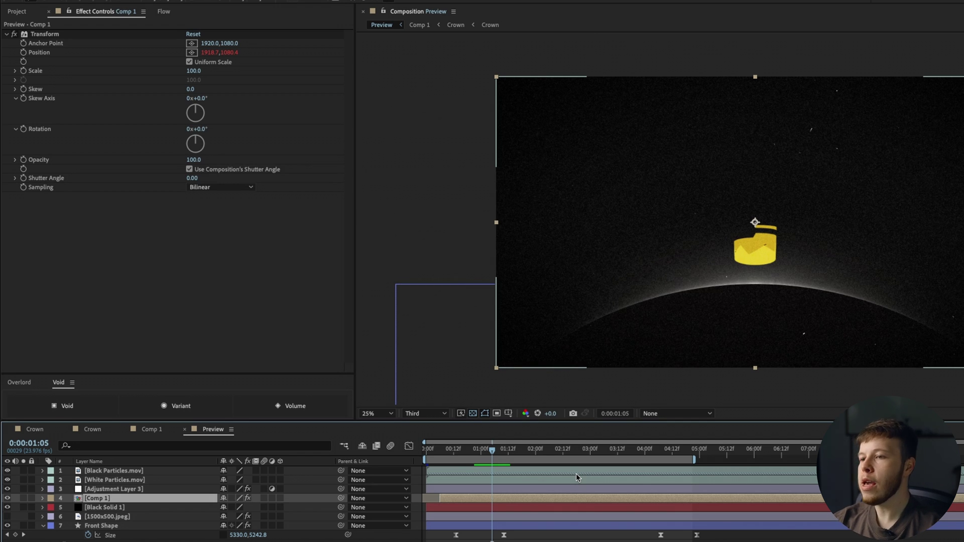
Select Adjustment Layer 3 and both particle layers, then zoom out to 25% to see the full frame
click(150, 490)
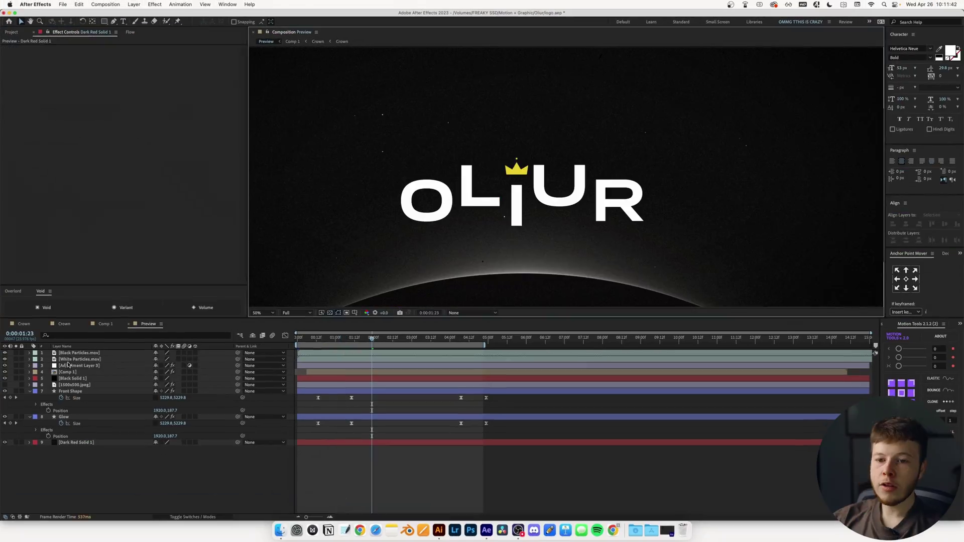
click(80, 358)
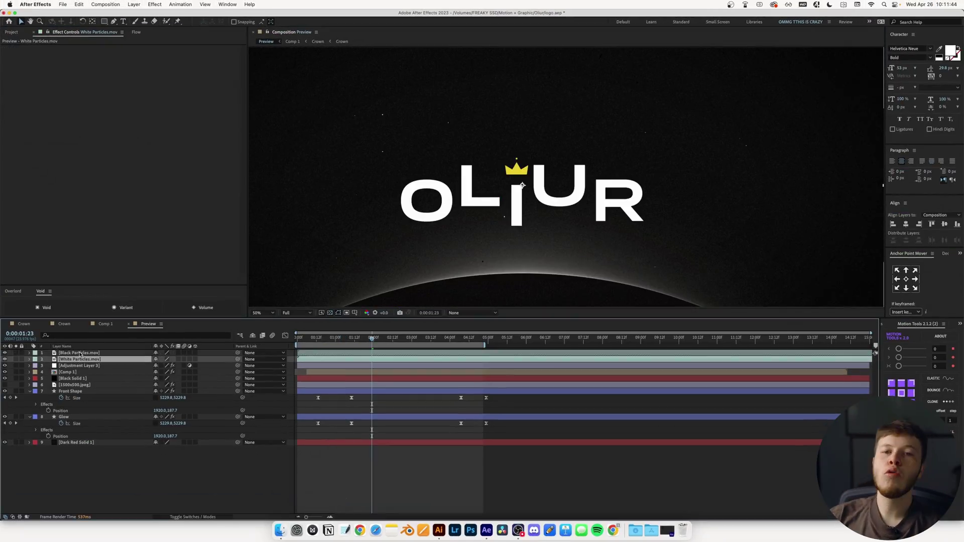
click(79, 353)
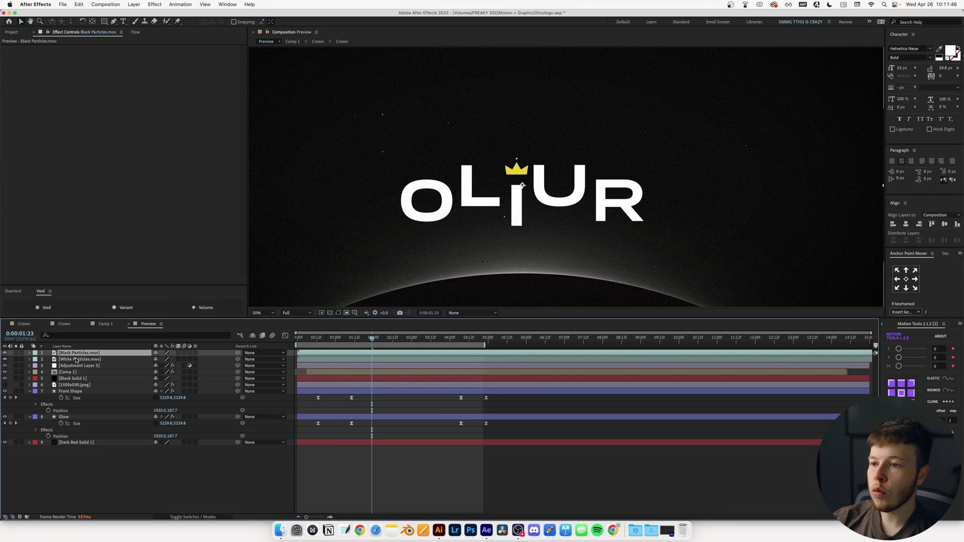
drag(420, 273, 489, 191)
scroll(486, 206, down, 2)
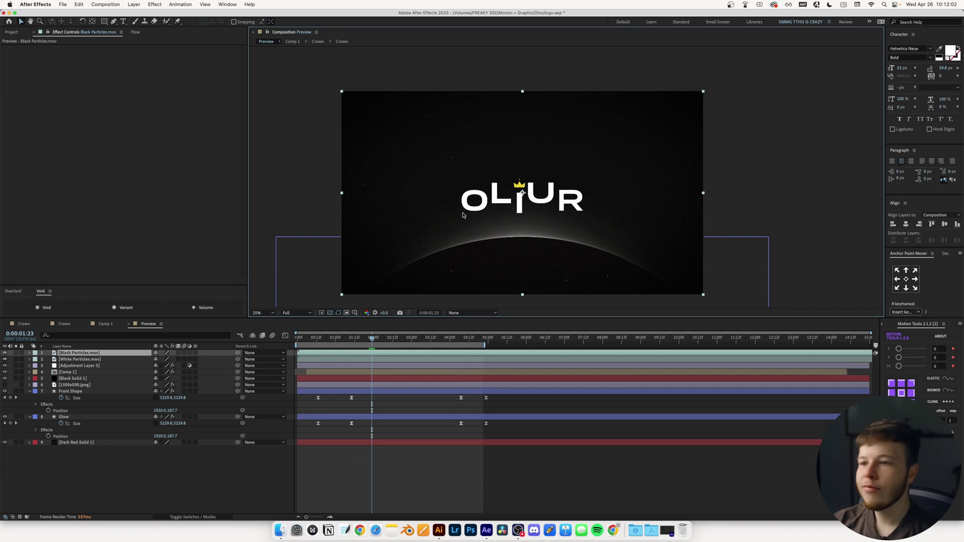
Inside Comp 1, enable the Crown layer's Deep Glow effect (radius 500, exposure 0.95)
double_click(69, 375)
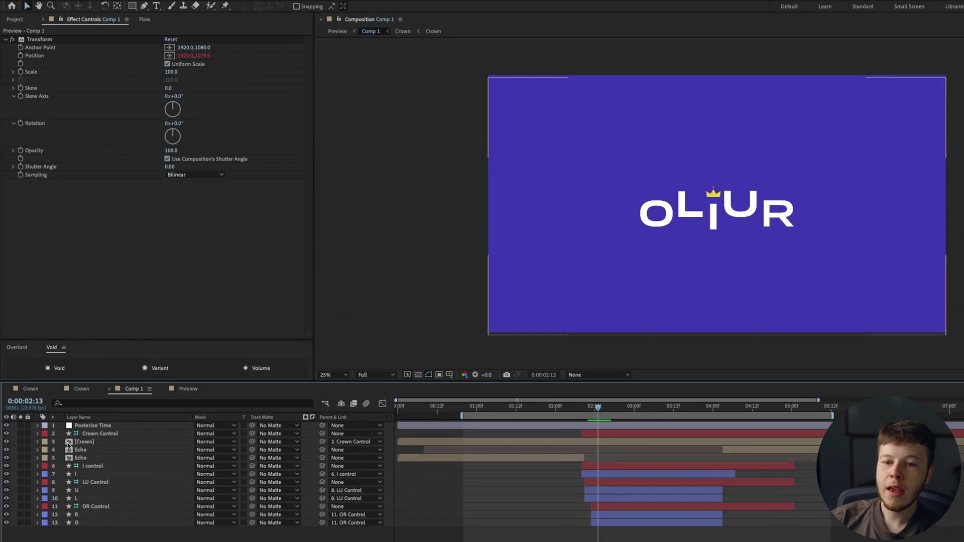
click(112, 365)
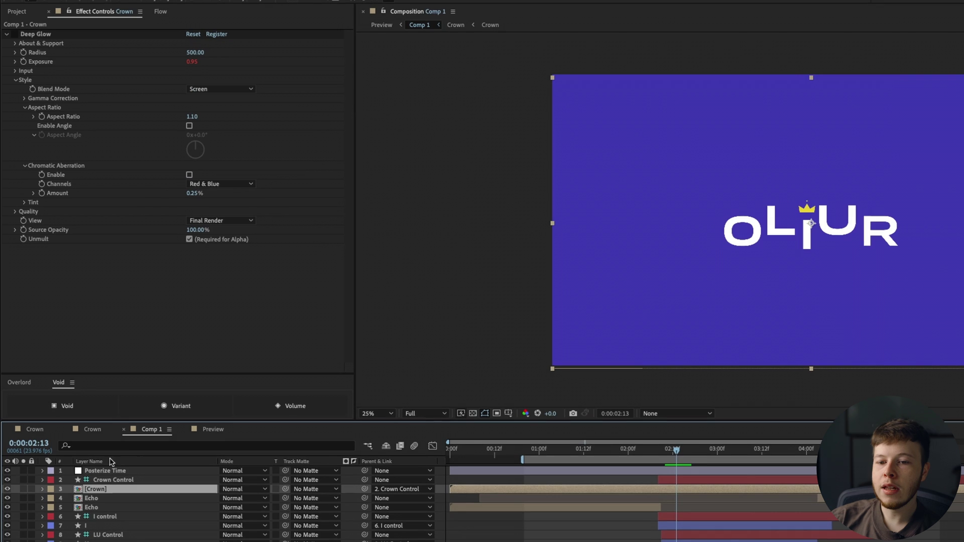
click(13, 34)
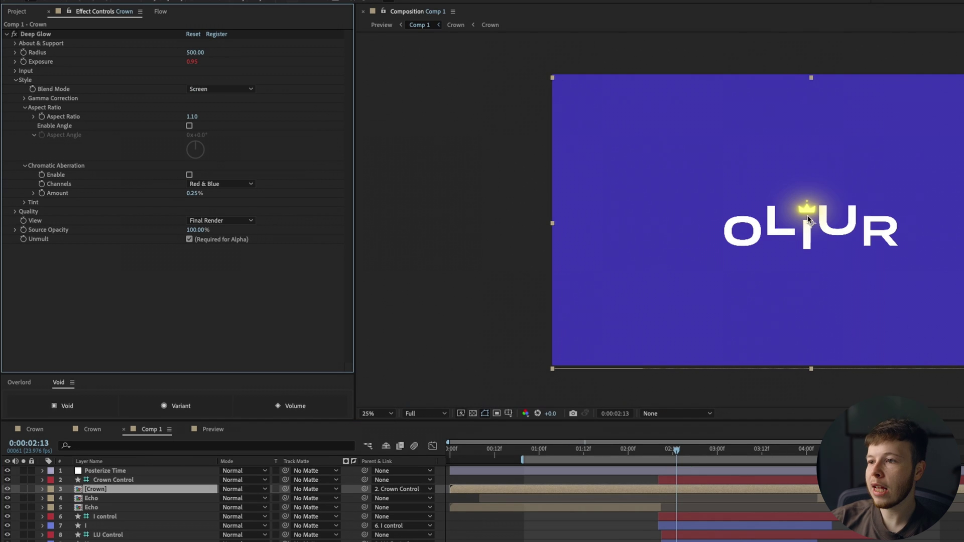
scroll(809, 223, up, 1)
Check the glowing crown in the Crown composition, then go back to Preview with Comp 1 deselected
click(92, 429)
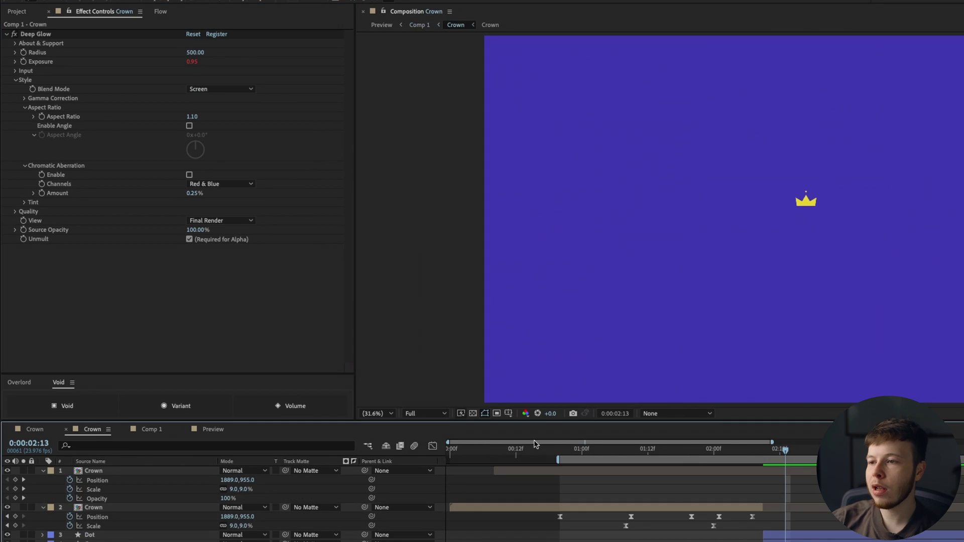
click(221, 429)
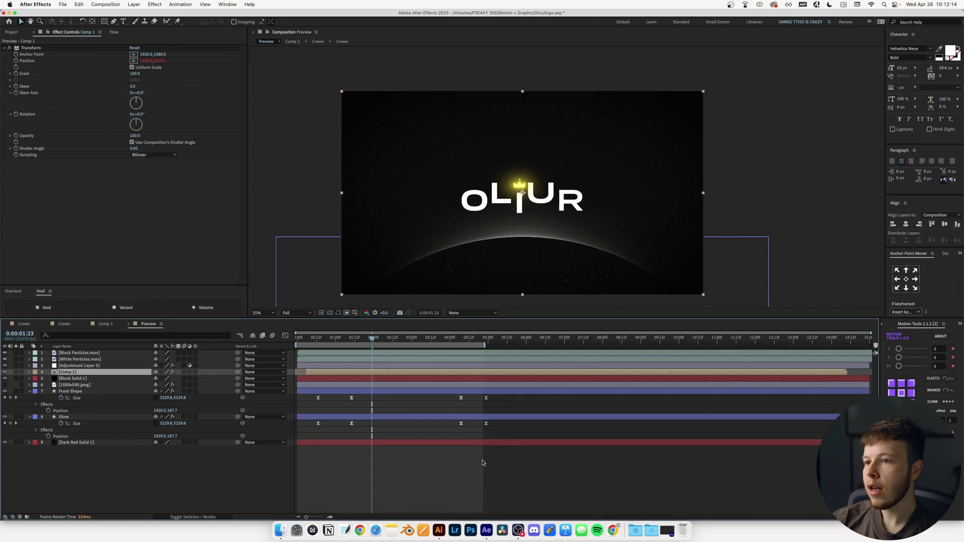
click(475, 462)
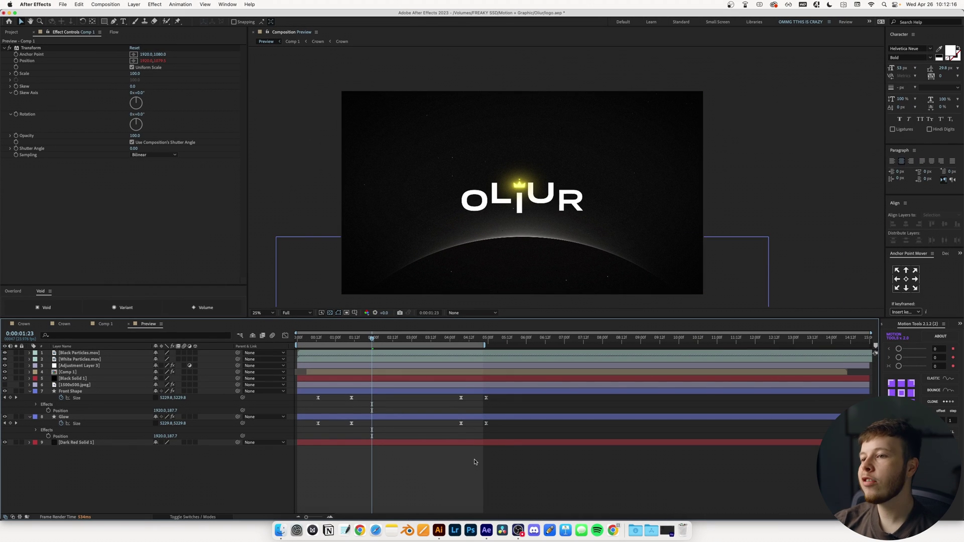